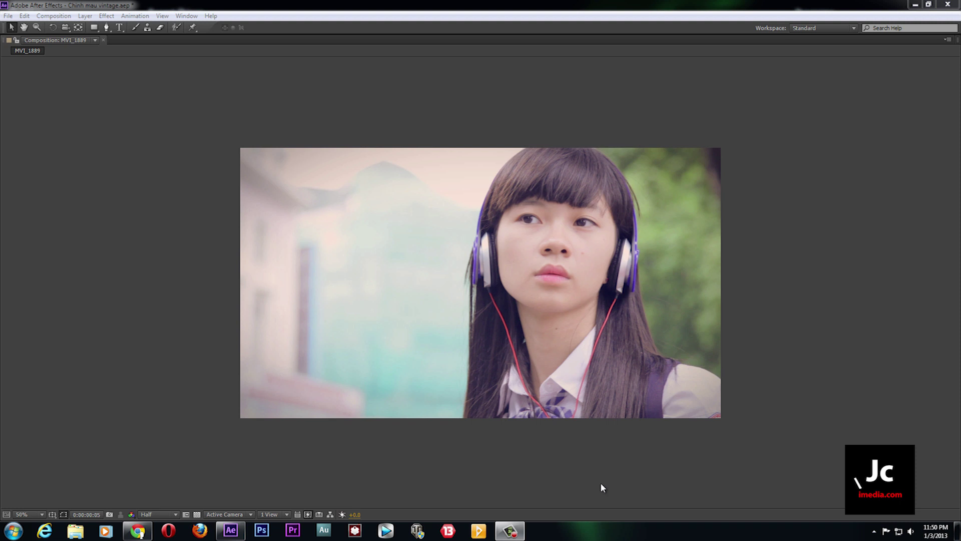
Restore the full workspace around the MVI_1889 composition viewer with the ` key
left_click(601, 484)
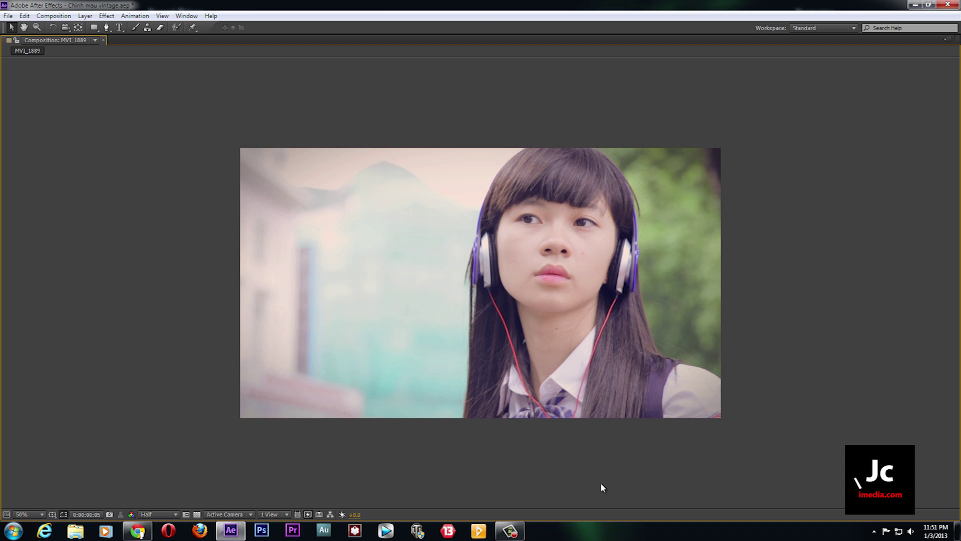
key("grave")
Zoom the viewer to 25% and add MVI_1889.MOV to the timeline as a new layer
key("comma")
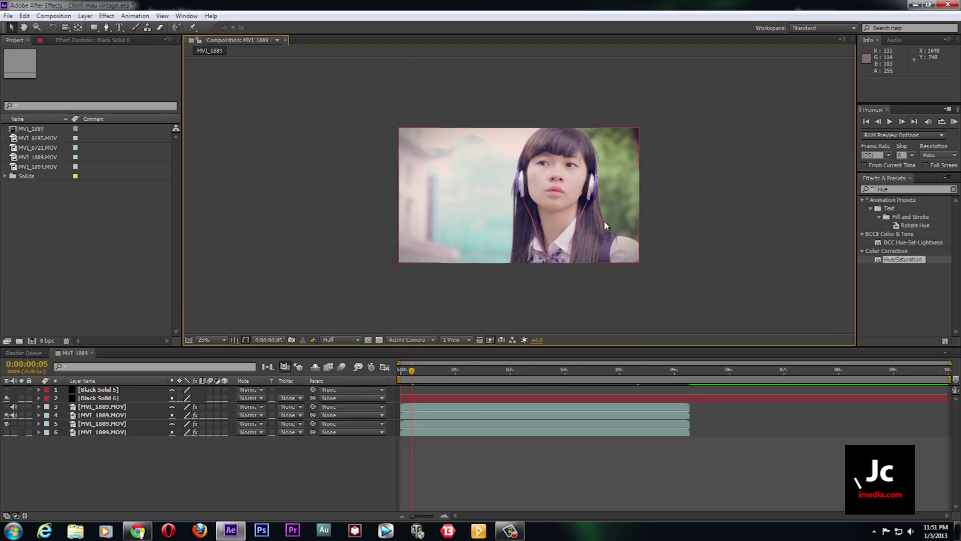
left_click(97, 257)
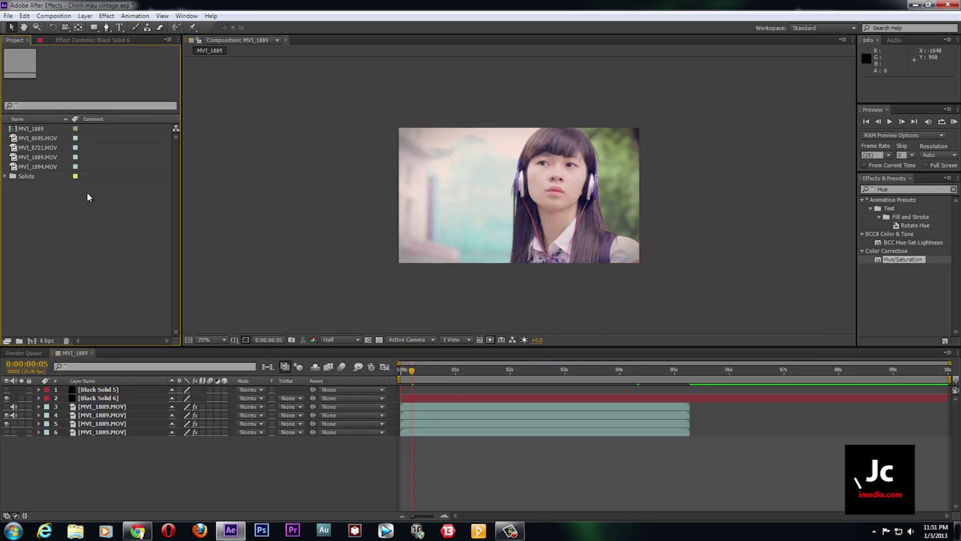
left_click_drag(36, 154, 110, 402)
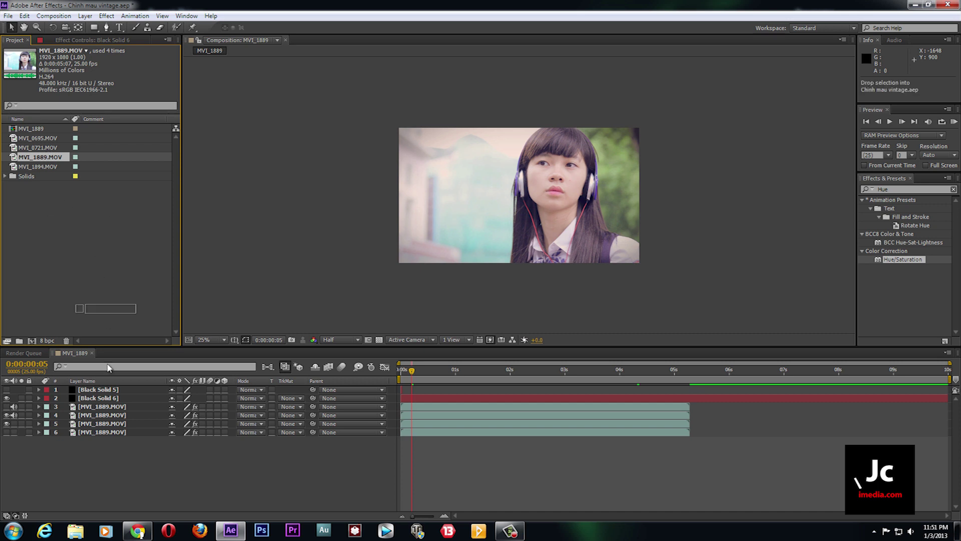
left_click_drag(110, 404, 116, 412)
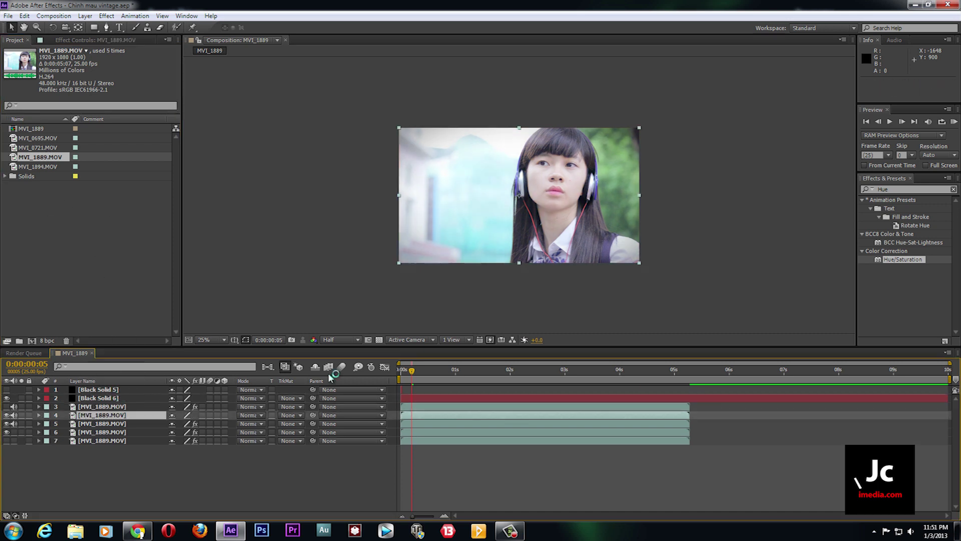
left_click(505, 303)
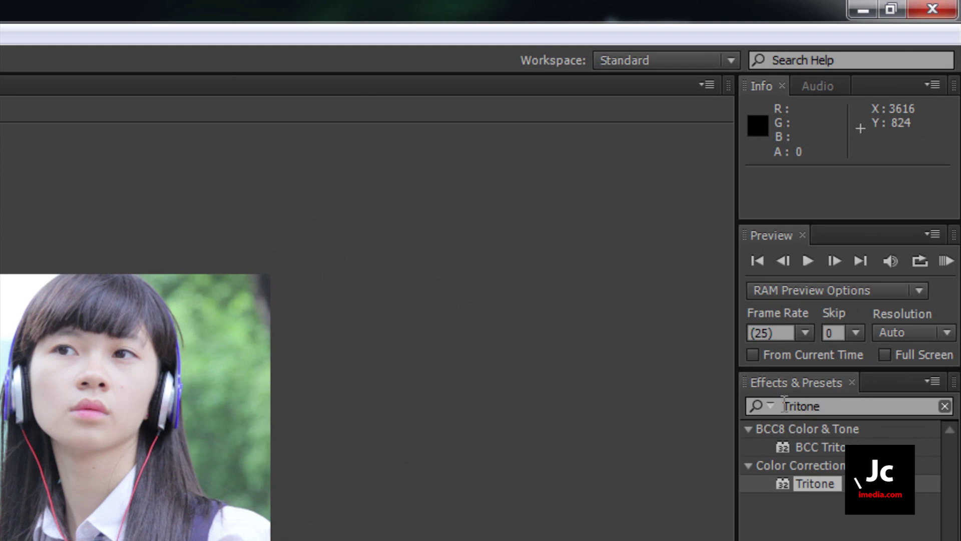
Apply Tritone to MVI_1889 and set both Highlights and Midtones to orange EC8546
left_click_drag(827, 479, 204, 458)
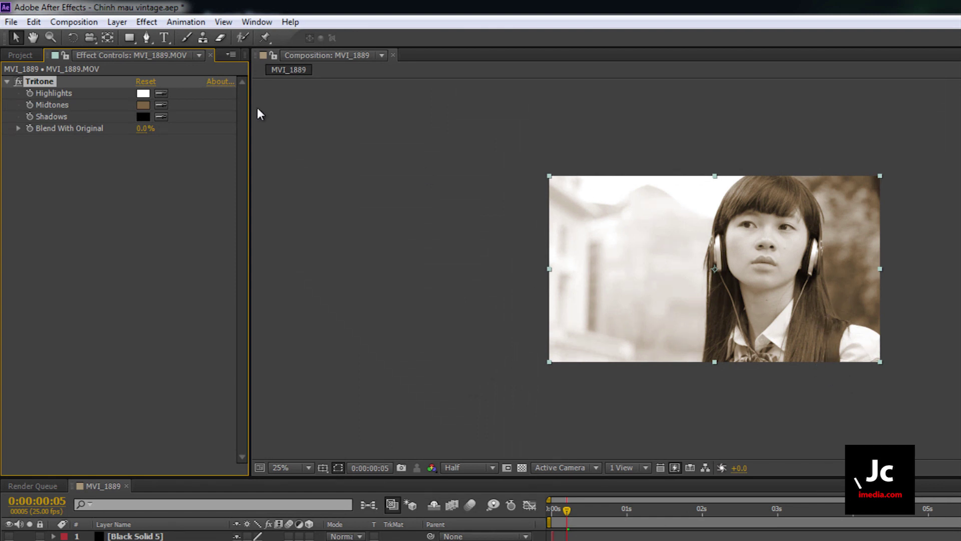
left_click(143, 94)
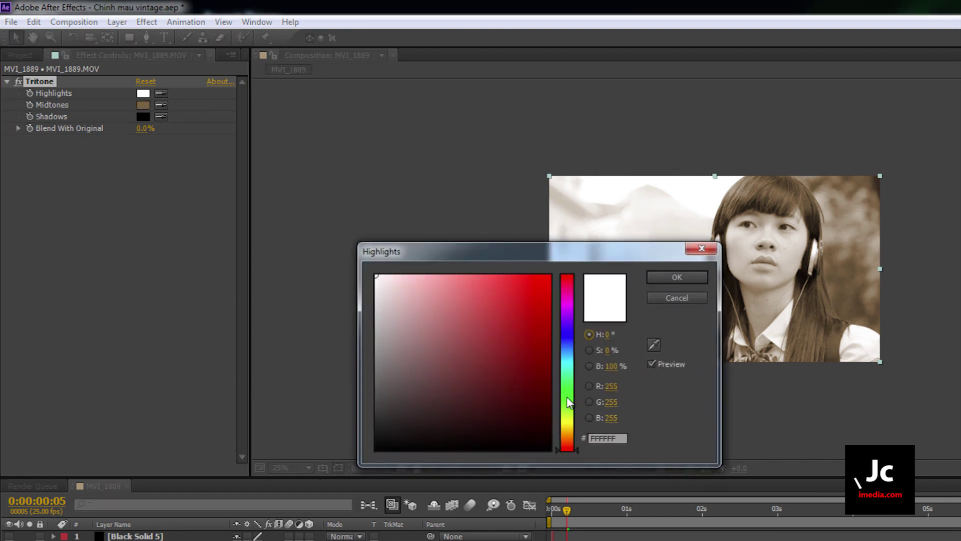
left_click(567, 429)
left_click(425, 243)
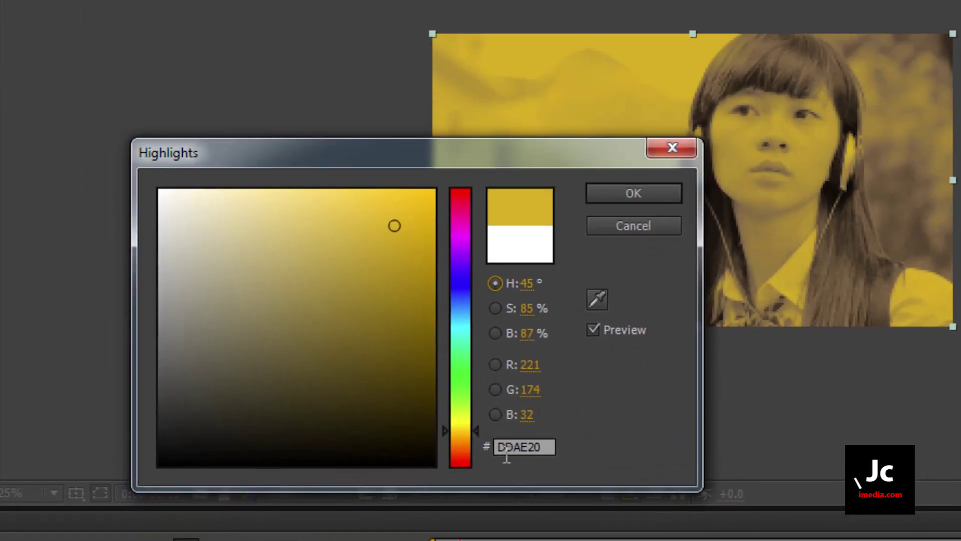
left_click(549, 445)
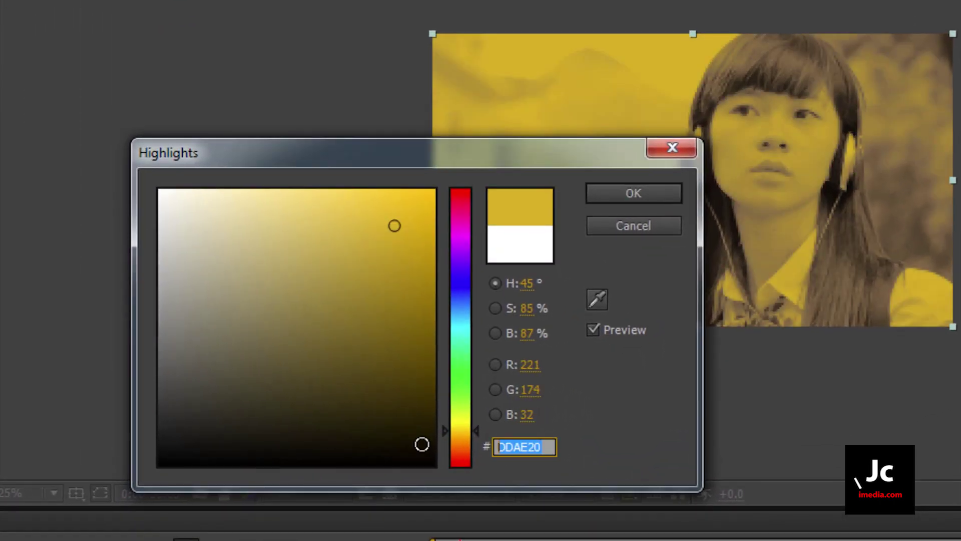
type("EC8")
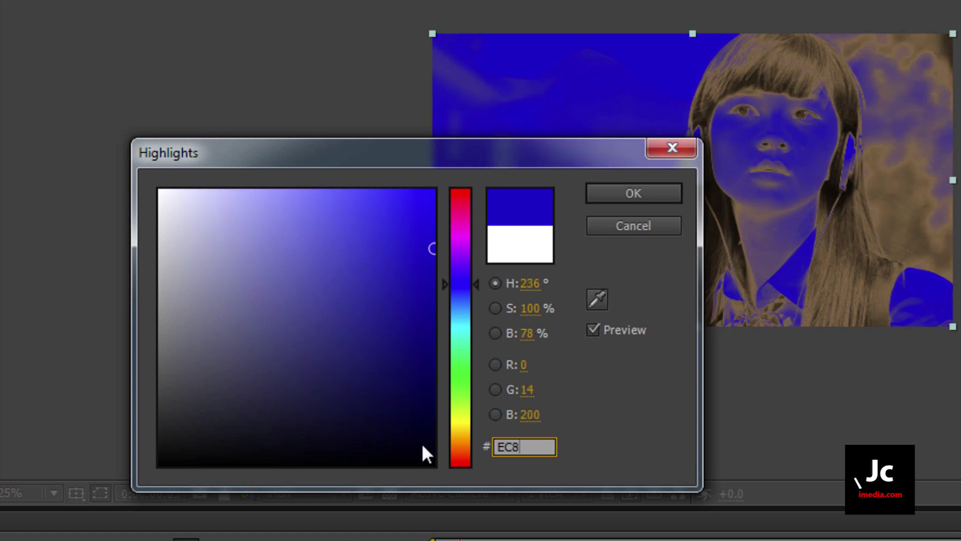
type("546")
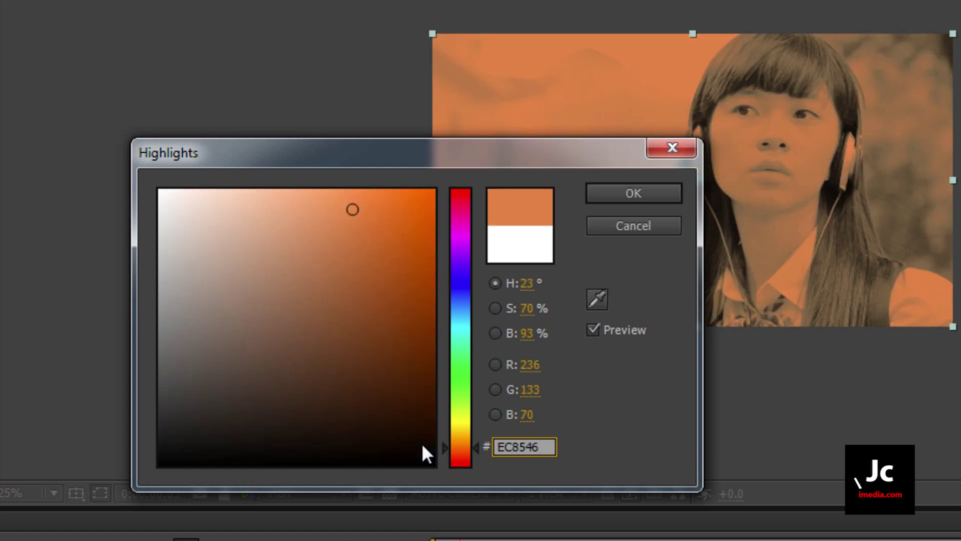
key("Return")
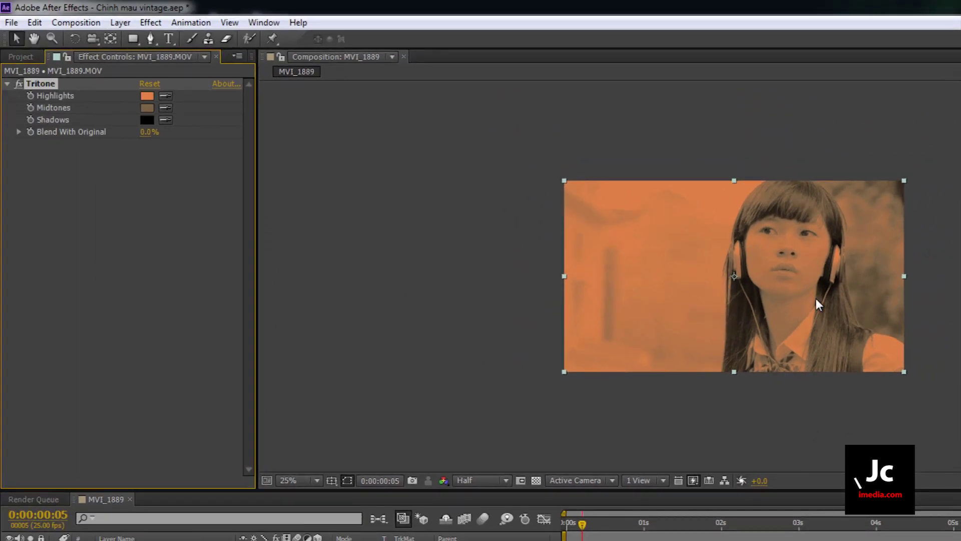
left_click(146, 95)
Set Tritone's Shadows colour to blue 388BC5
left_click(148, 120)
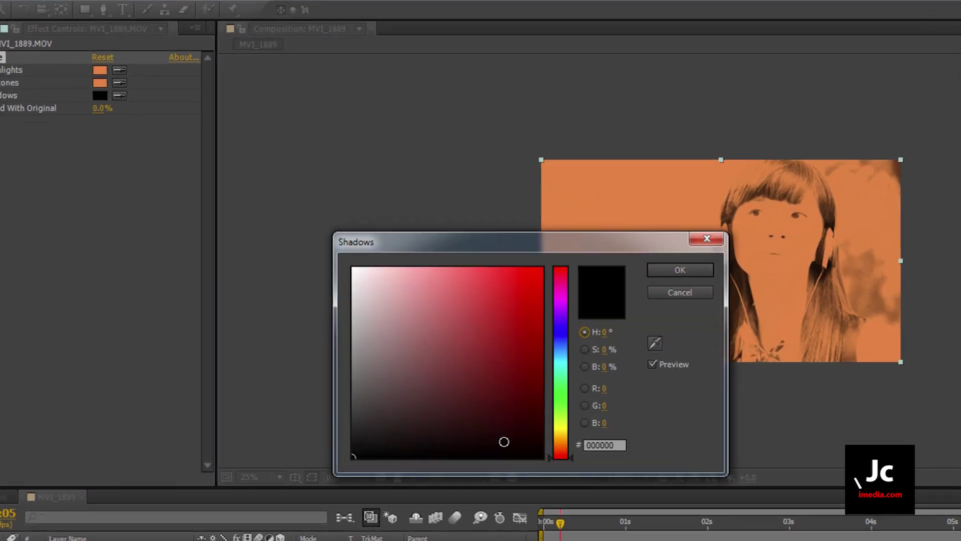
left_click_drag(583, 412, 582, 359)
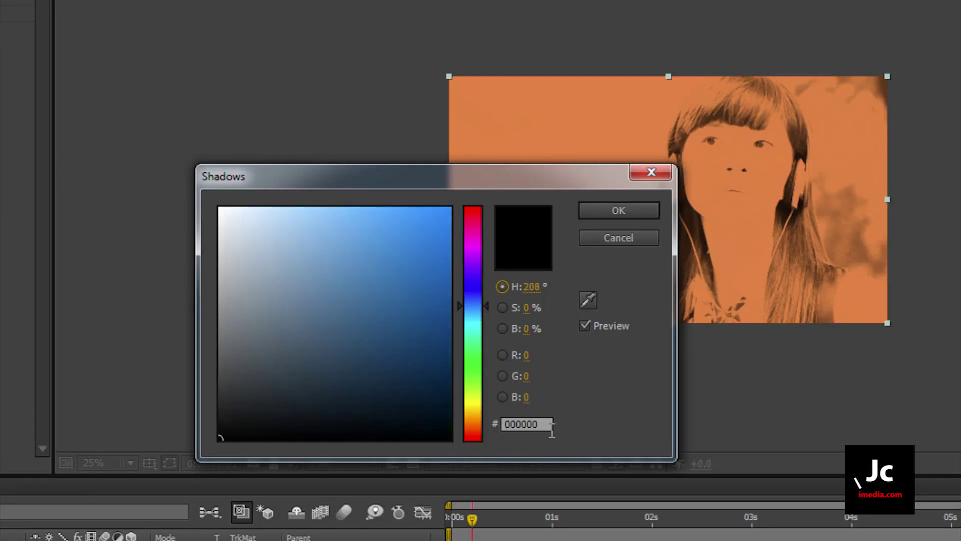
left_click(550, 425)
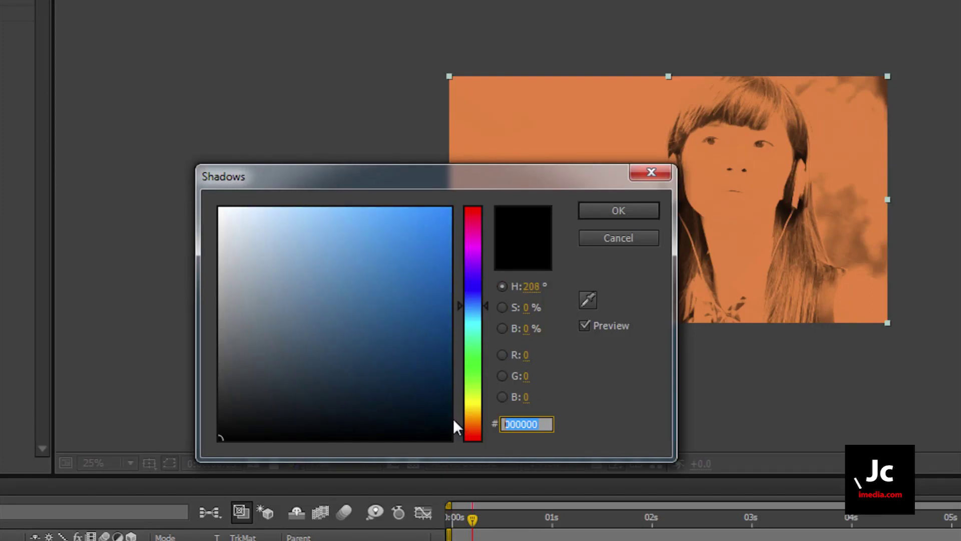
type("388B")
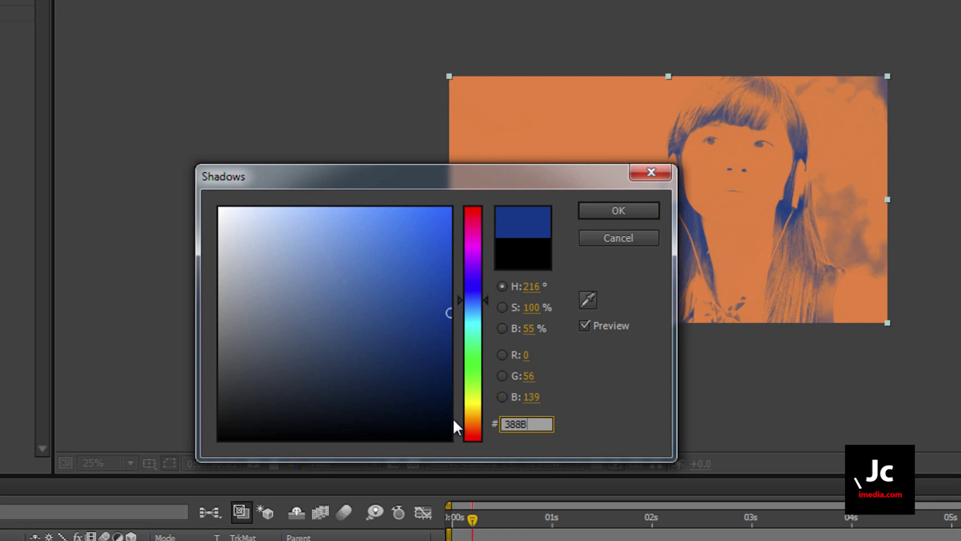
type("C5")
key("Return")
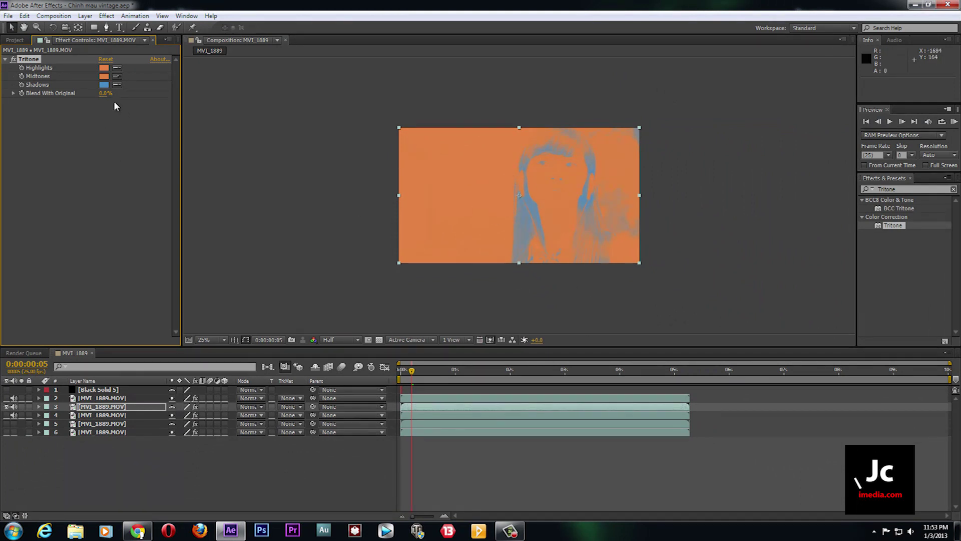
Set Tritone's Blend With Original to 80%, then toggle the effect off and on to compare
mouse_move(255, 227)
left_mouse_down()
mouse_move(215, 171)
mouse_move(200, 132)
mouse_move(210, 133)
left_mouse_up()
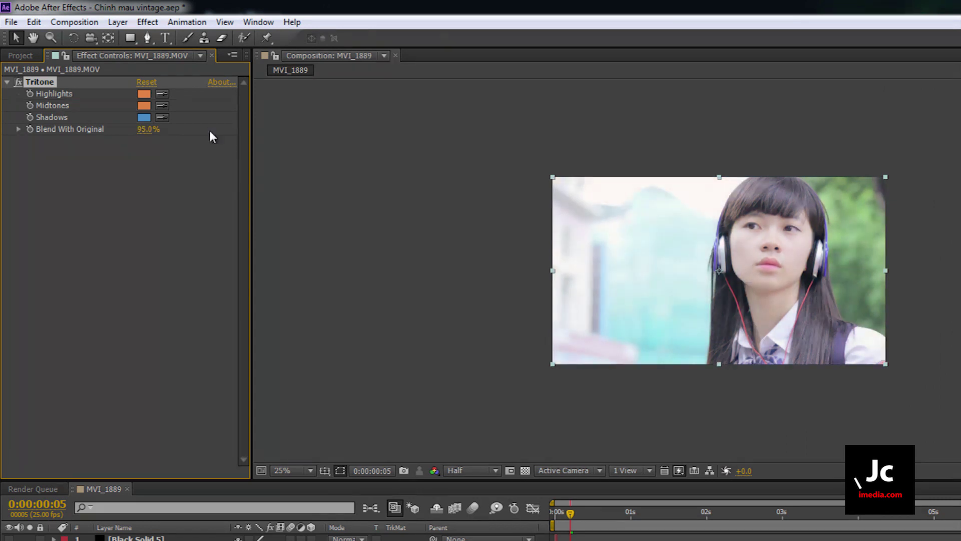
left_click(148, 128)
type("80")
key("Return")
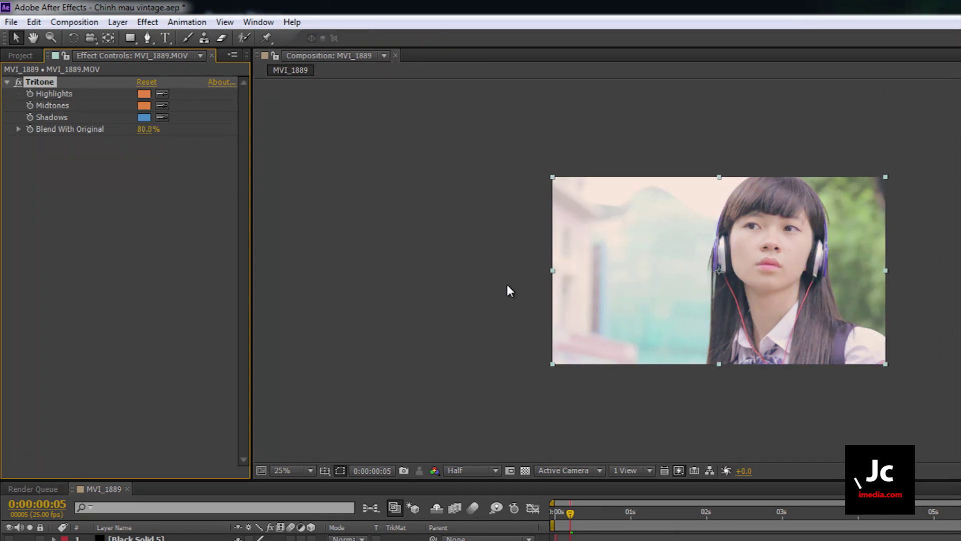
left_click(19, 82)
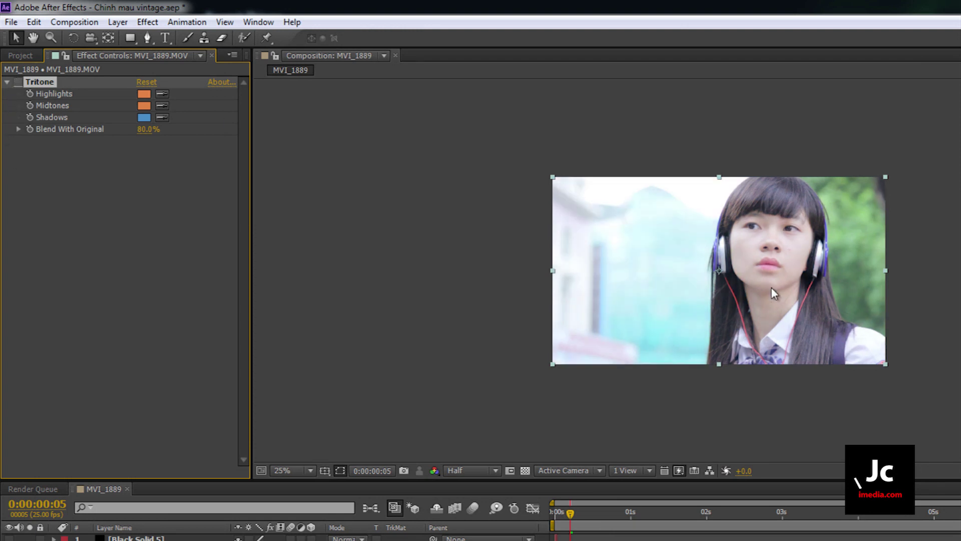
left_click(20, 82)
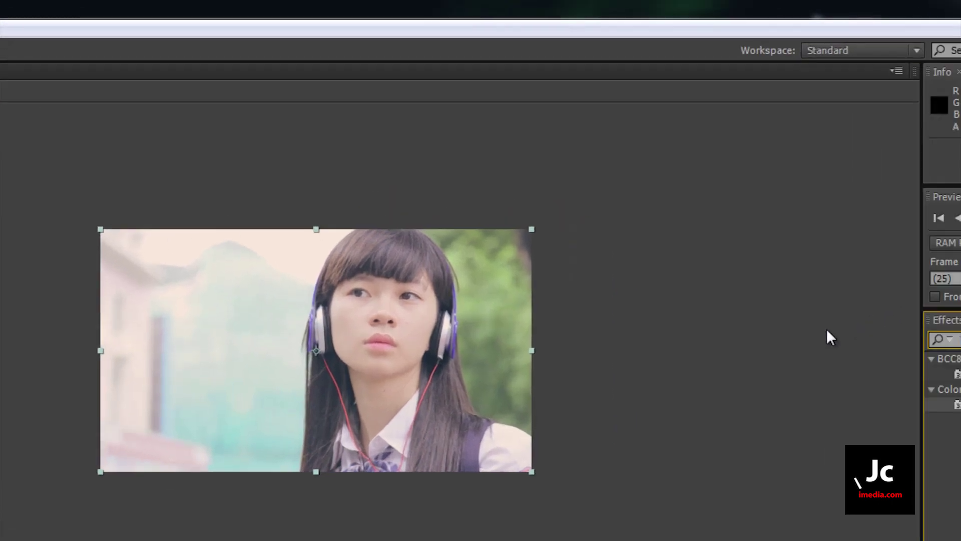
Apply the Levels effect to the footage and raise Input Black to 20.4
type("Lev")
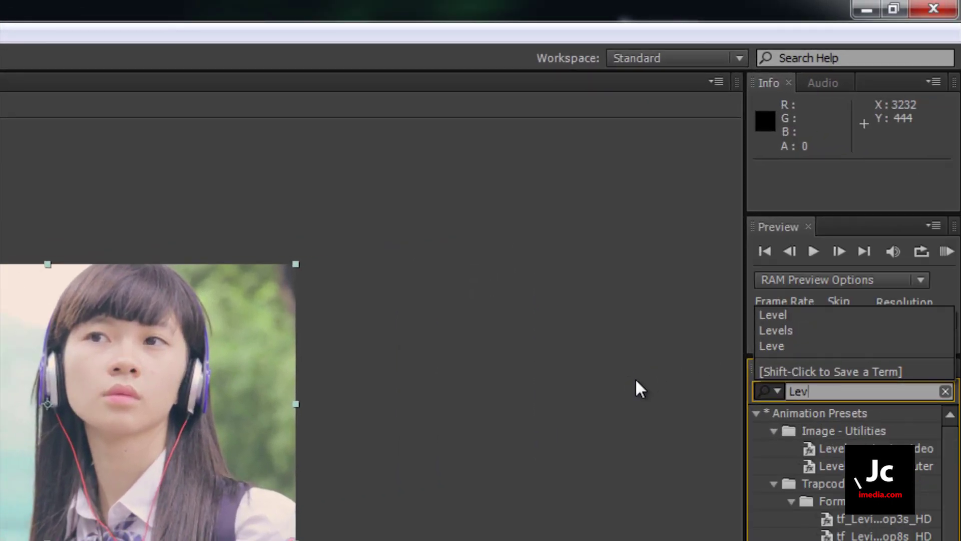
type("el")
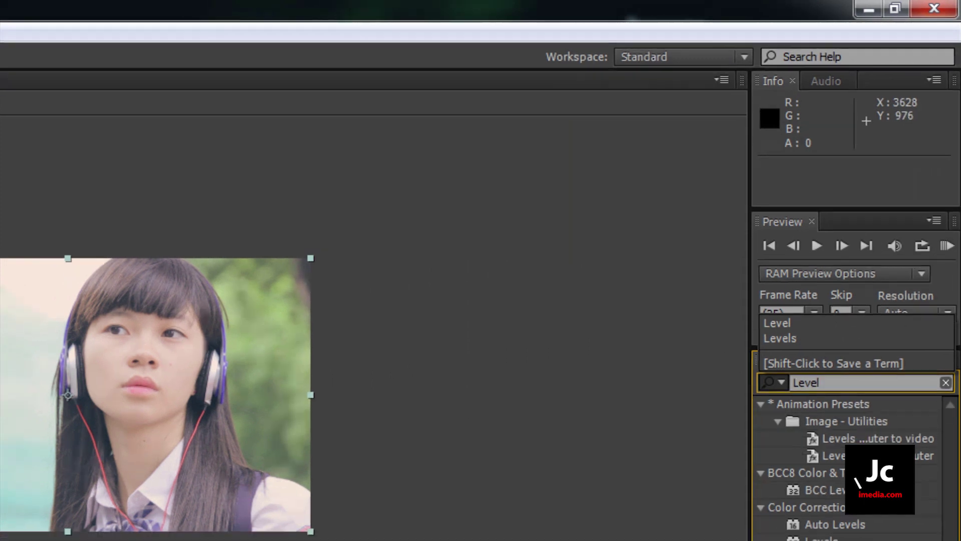
left_click_drag(826, 507, 41, 411)
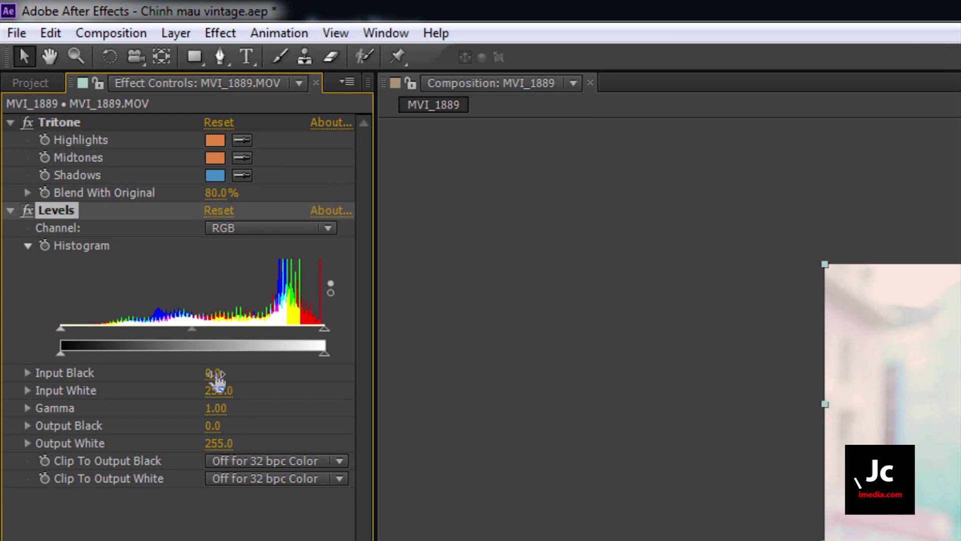
left_click_drag(216, 376, 228, 376)
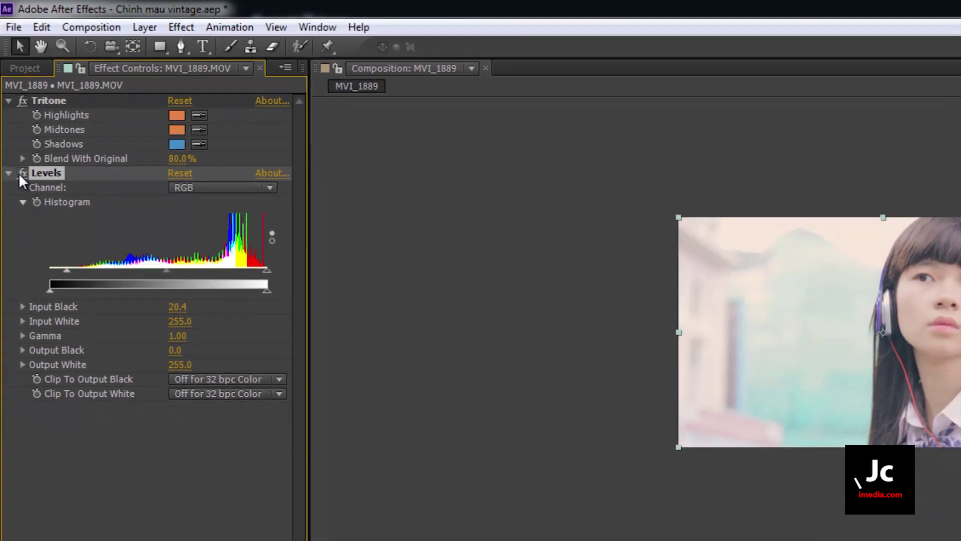
left_click(21, 172)
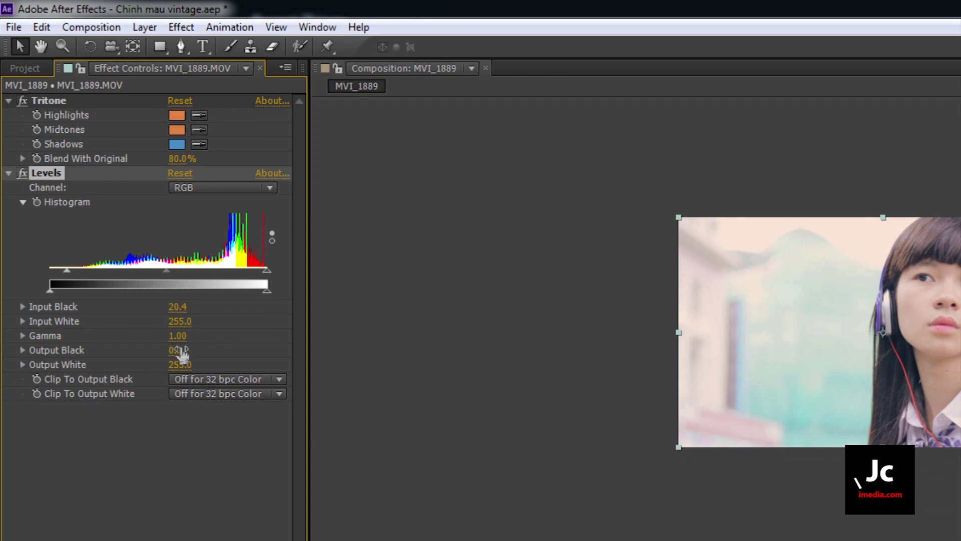
Set Levels Gamma to 0.93 and Output Black to 2.5, then switch Channel to Red
left_click(178, 336)
type("0.93")
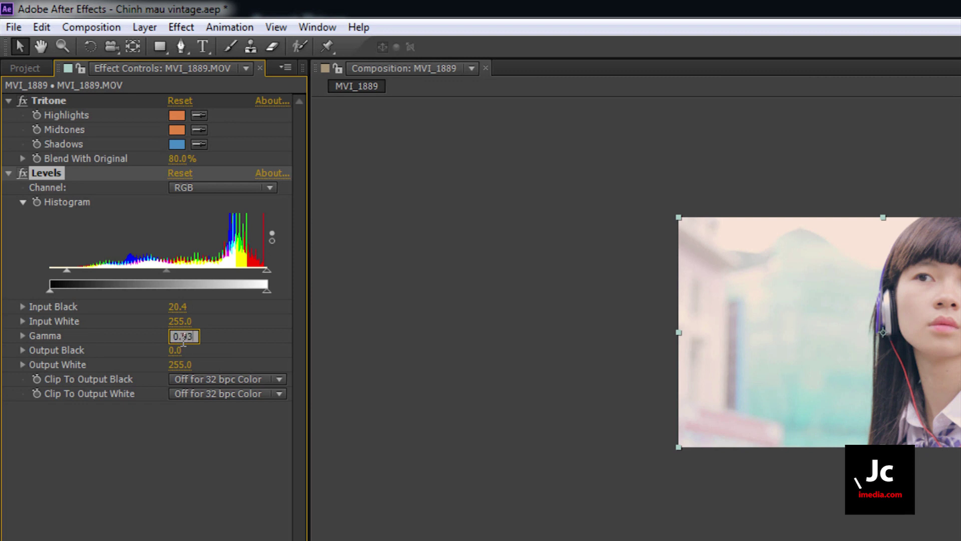
key("Return")
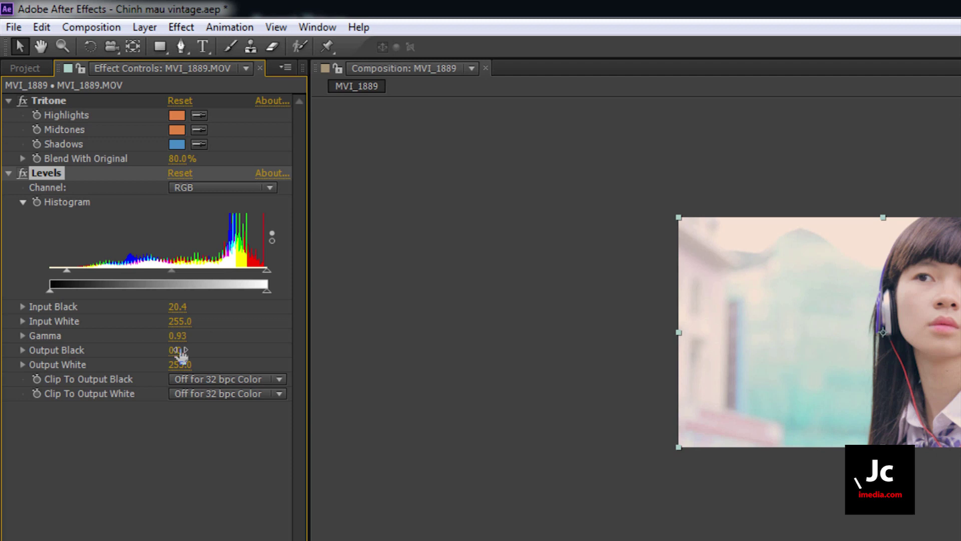
left_click(176, 351)
type("2.5")
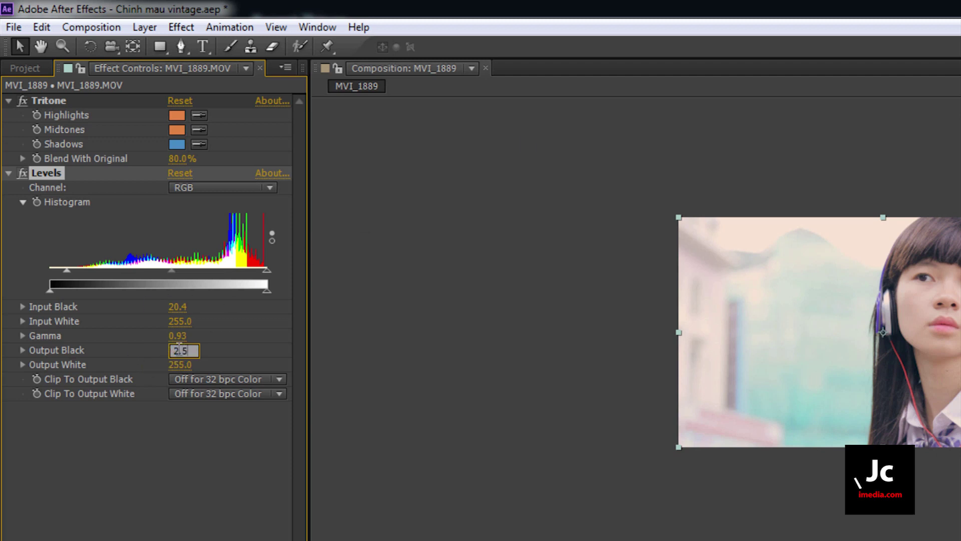
key("Return")
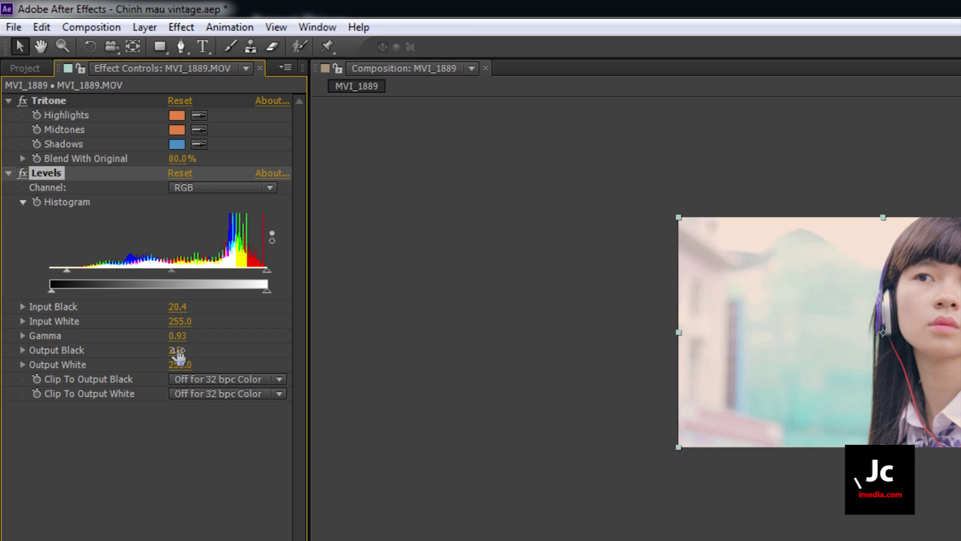
left_click(239, 190)
left_click(233, 224)
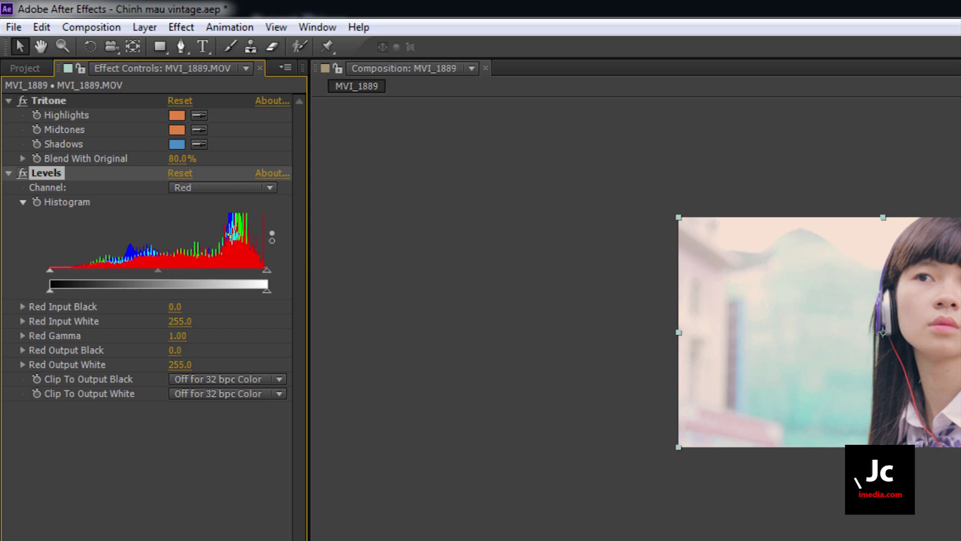
Set Levels Red Input Black to -10.2 and Green Input Black to 5.1
left_click_drag(175, 307, 167, 305)
left_click(170, 306)
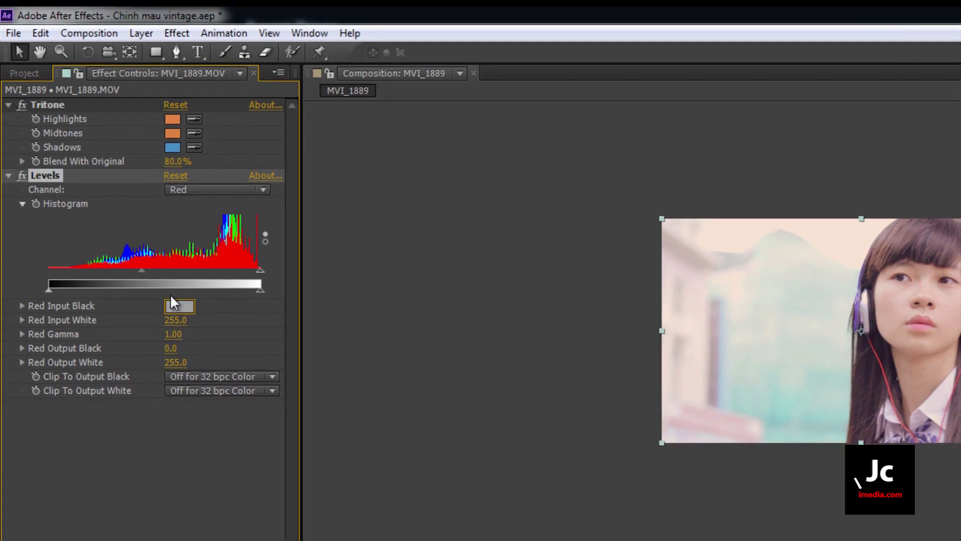
type("0.2")
key("Return")
left_click(252, 190)
left_click(229, 244)
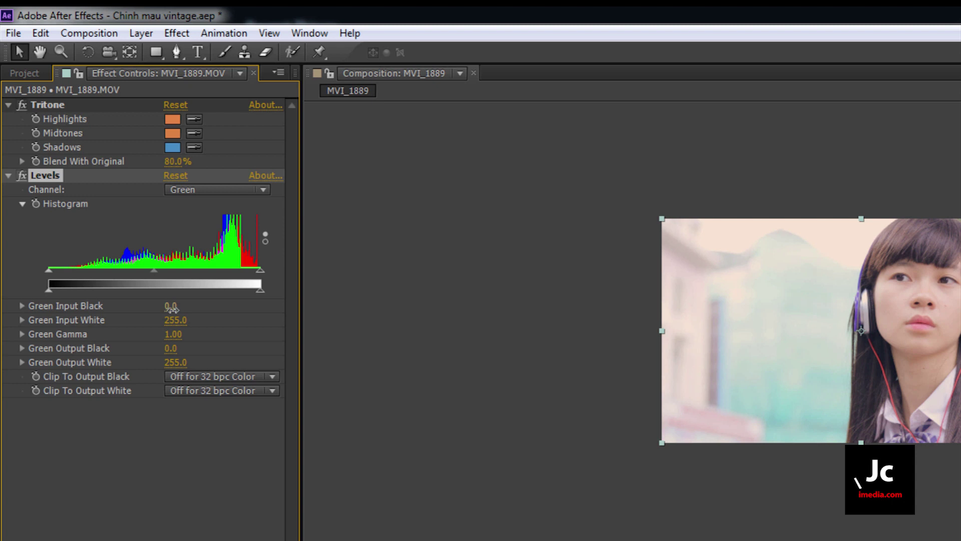
left_click_drag(172, 309, 176, 314)
left_click(180, 306)
type("5.1")
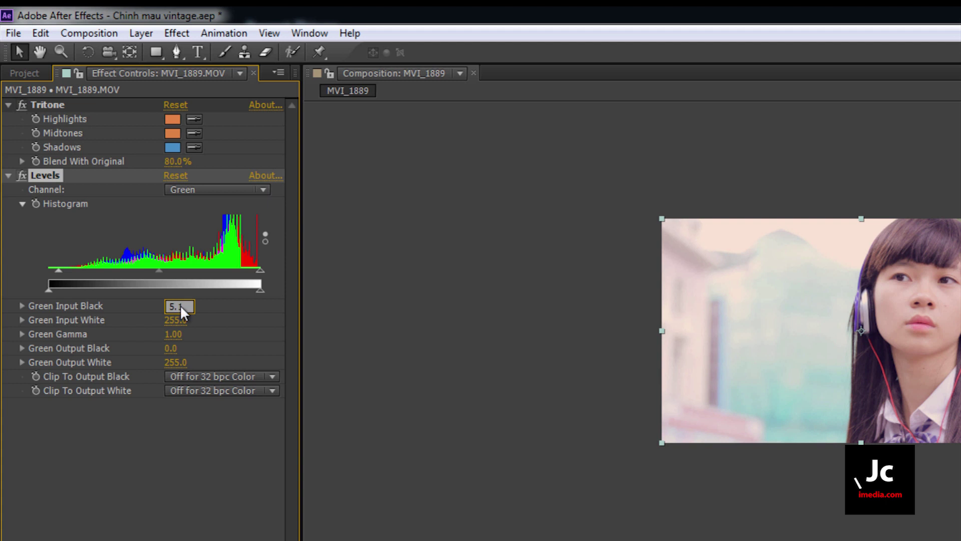
key("Return")
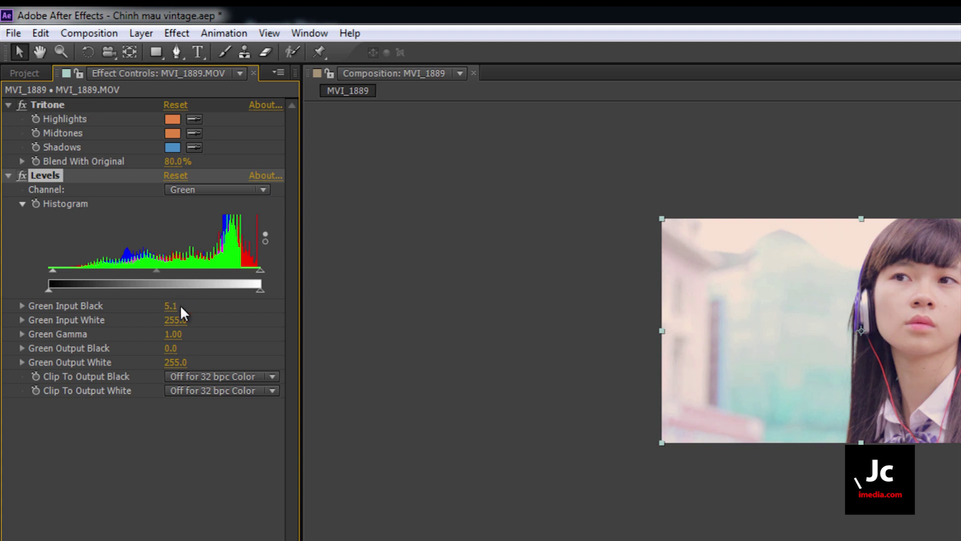
Set Levels Blue Input Black to -15.3
left_click(216, 192)
left_click(204, 264)
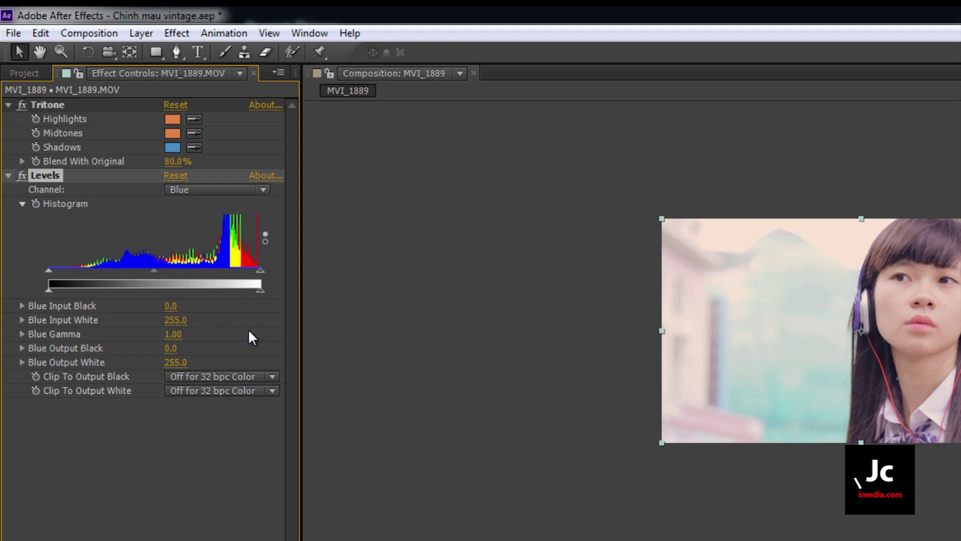
left_click_drag(172, 306, 151, 307)
left_click(178, 306)
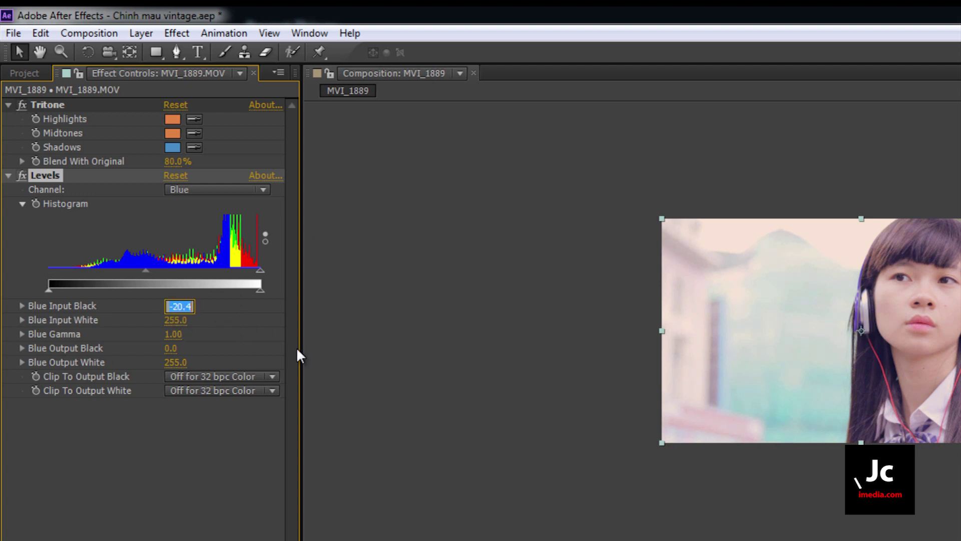
type("-15.3")
key("Return")
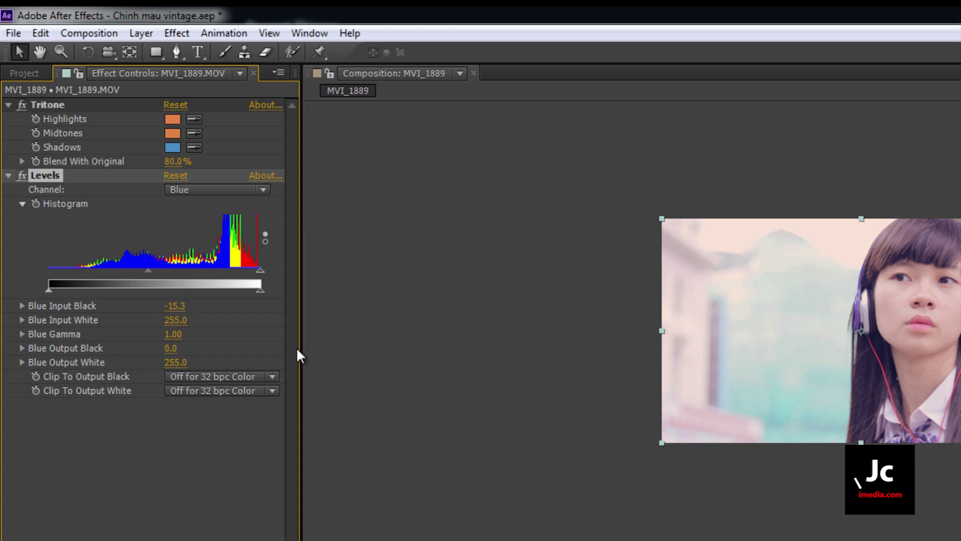
Toggle Levels off and on to compare, then return the channel to RGB
left_click(25, 174)
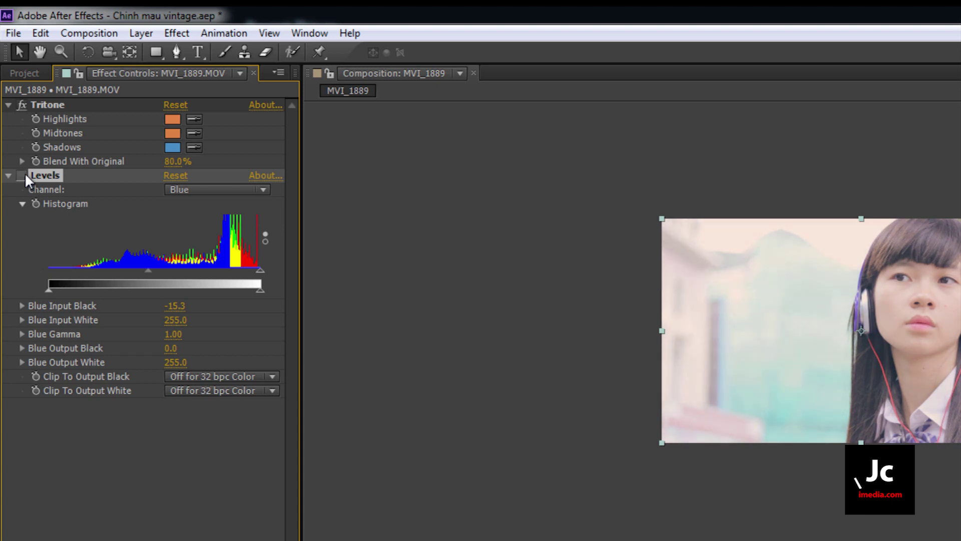
left_click(25, 173)
left_click(25, 174)
left_click(25, 174)
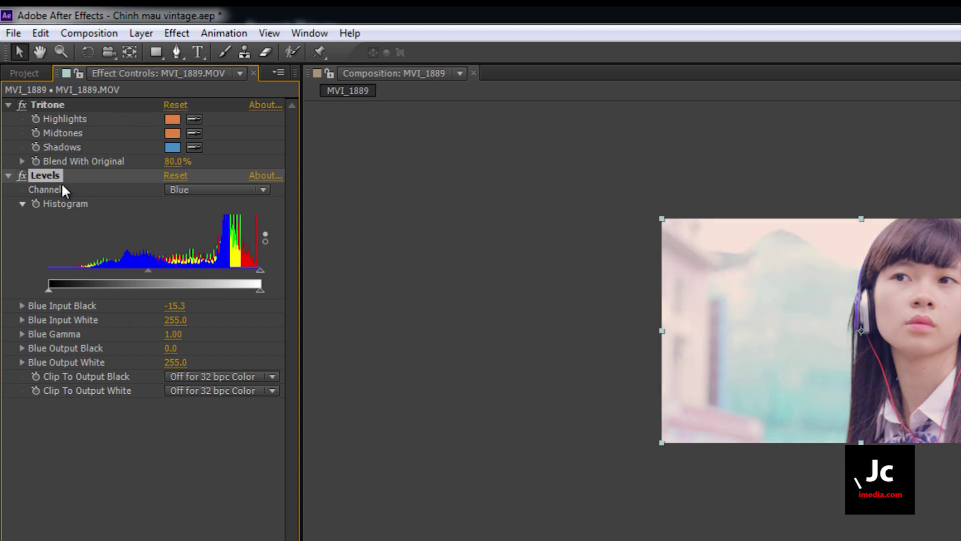
left_click(178, 191)
left_click(188, 205)
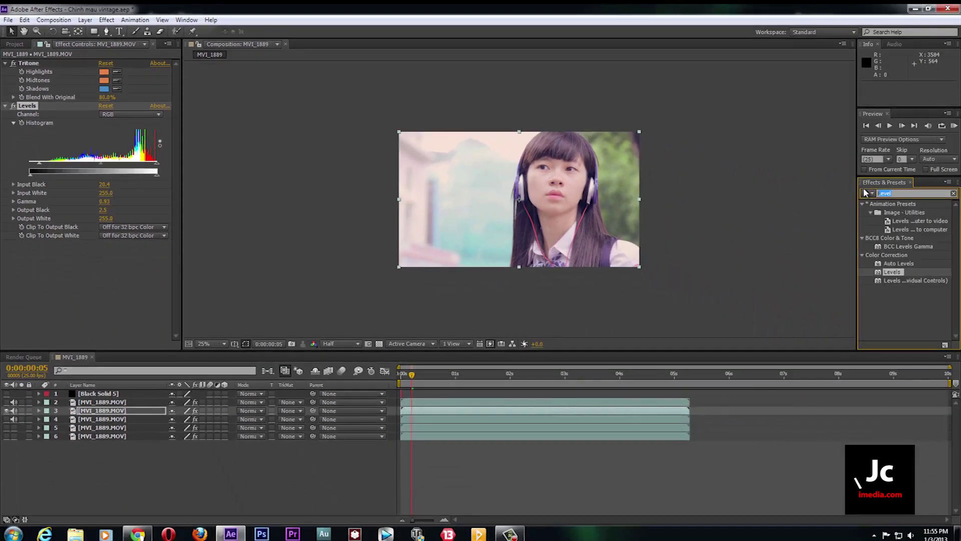
Apply Curves to MVI_1889, pull the curve slightly down, and toggle it to compare
type("Curves")
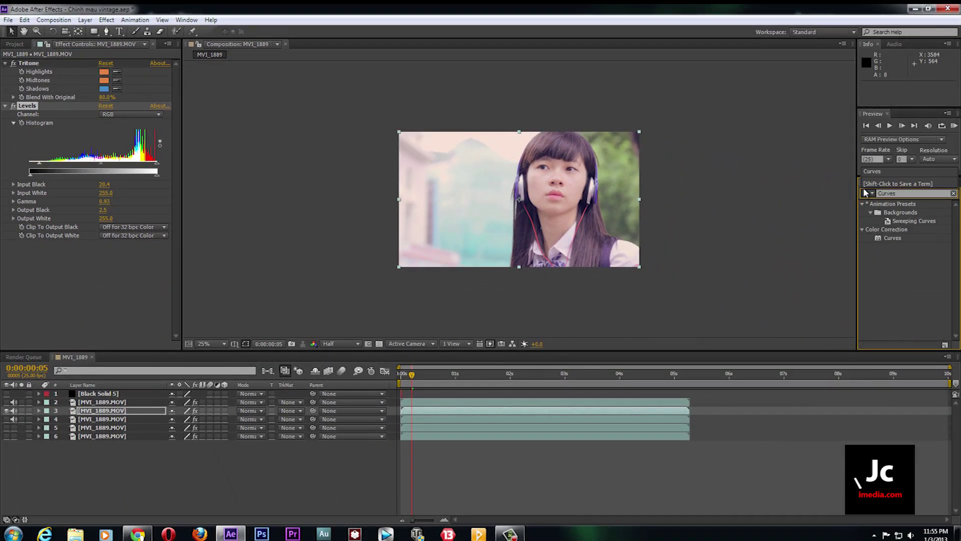
left_click_drag(894, 238, 536, 220)
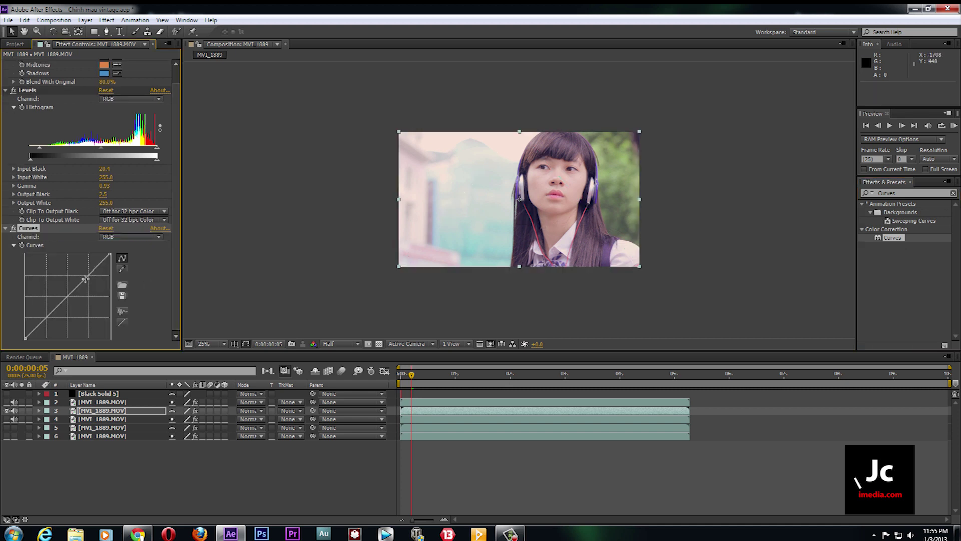
left_click_drag(86, 282, 103, 271)
left_click(14, 229)
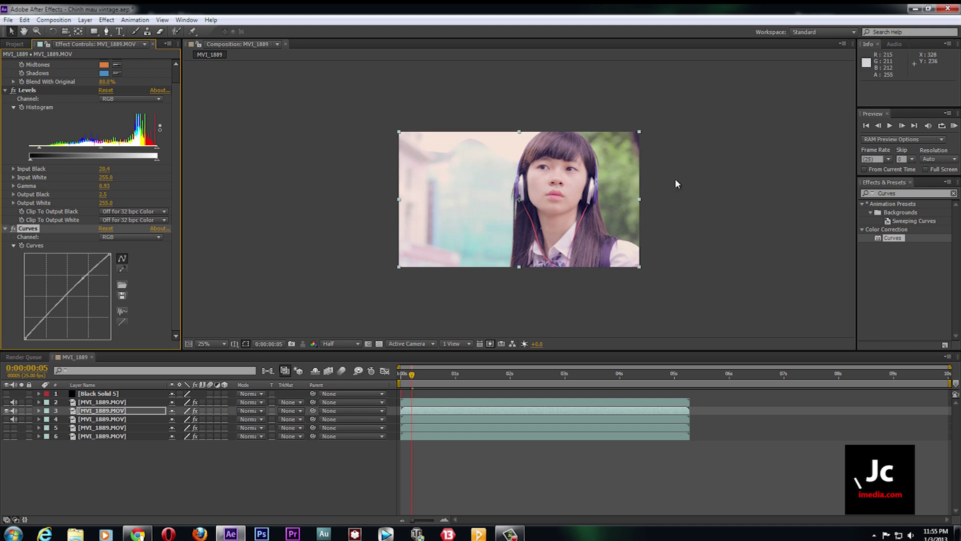
left_click(891, 193)
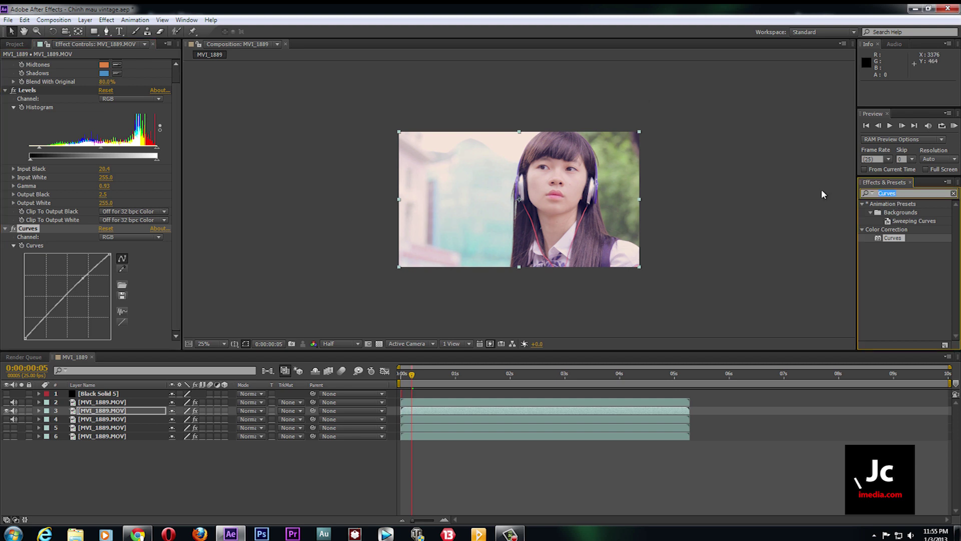
Search 'Selecti' and drag Selective Color onto the MVI_1889 footage
type("Sele")
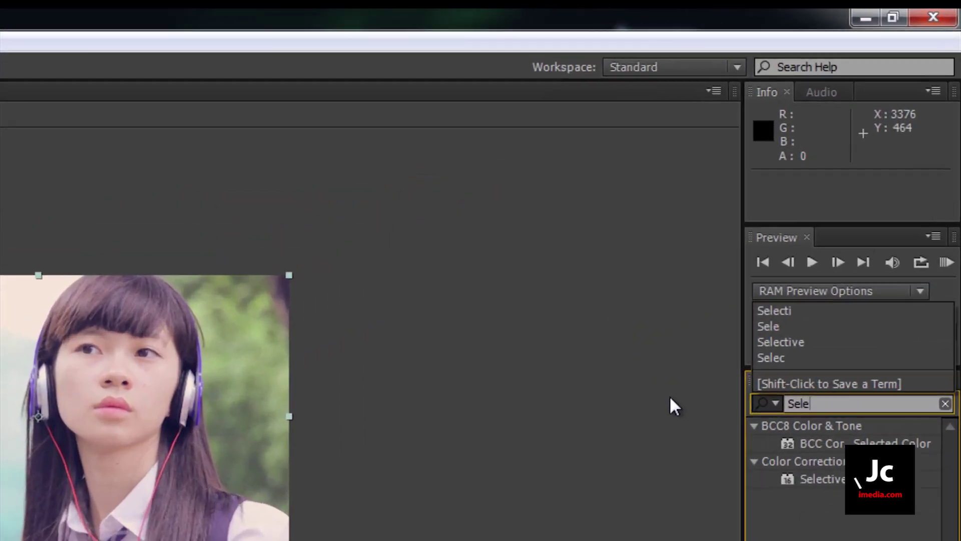
type("c")
type("ti")
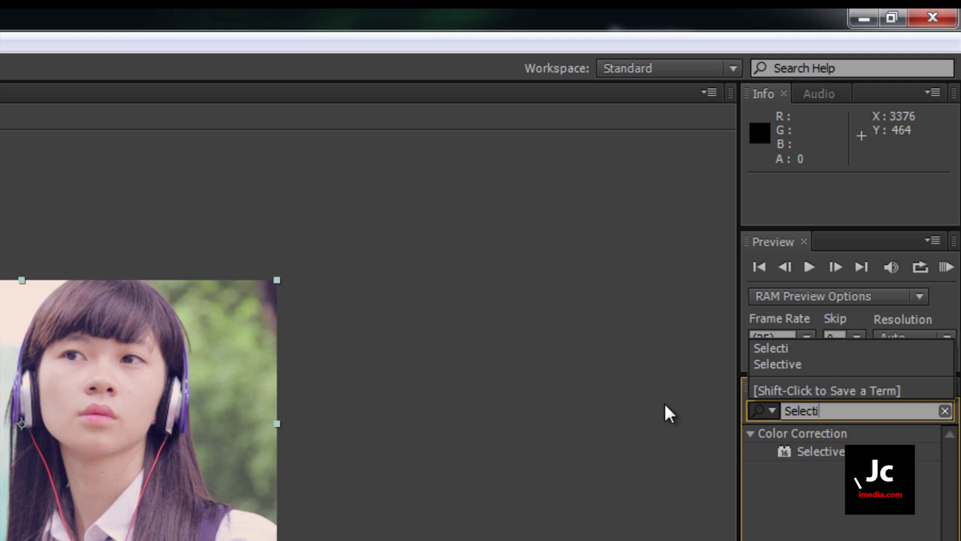
left_click_drag(821, 452, 140, 426)
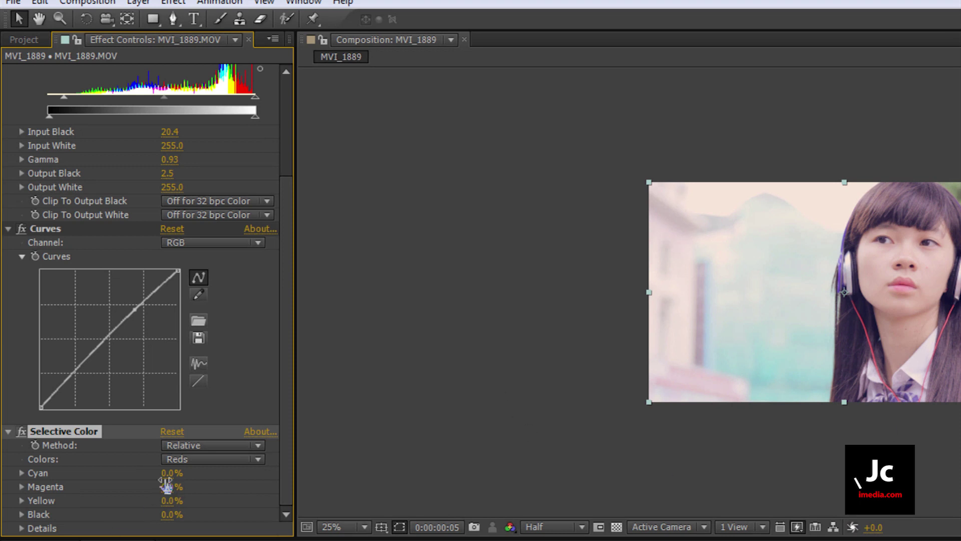
Set Selective Color's Reds to Cyan 38% and Magenta 4%, keeping Reds selected
left_click_drag(166, 476, 193, 480)
left_click_drag(193, 480, 198, 479)
left_click(171, 486)
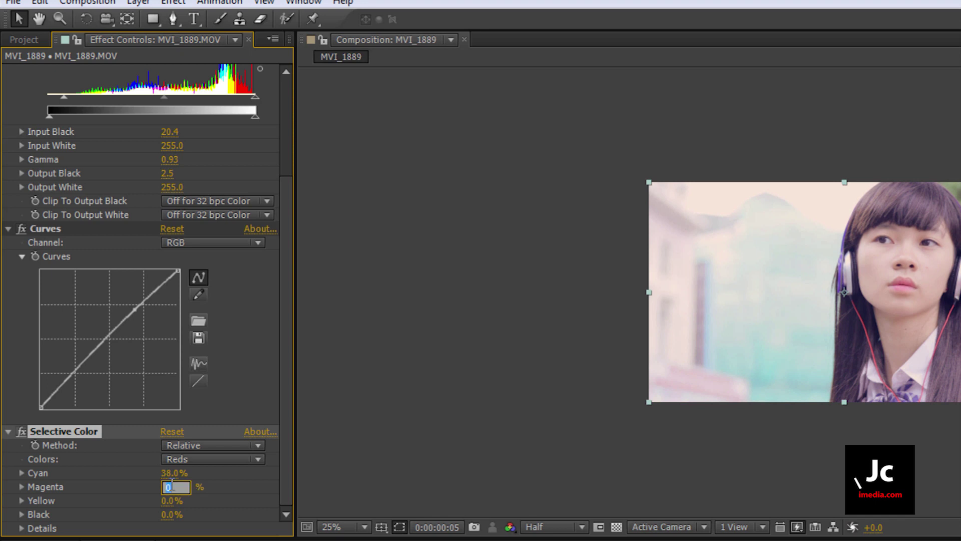
type("4")
key("Return")
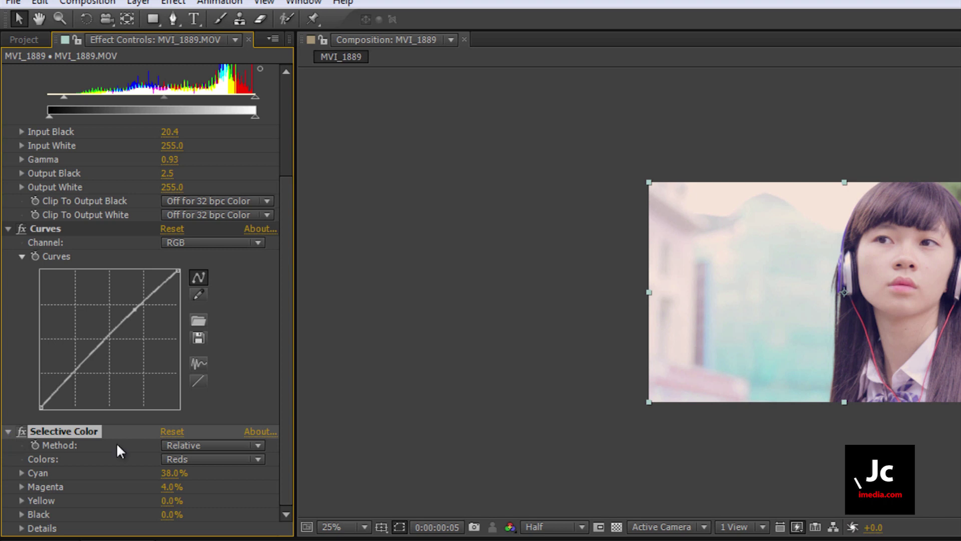
left_click(178, 459)
left_click(191, 456)
left_click(191, 456)
left_click(193, 475)
left_click(201, 460)
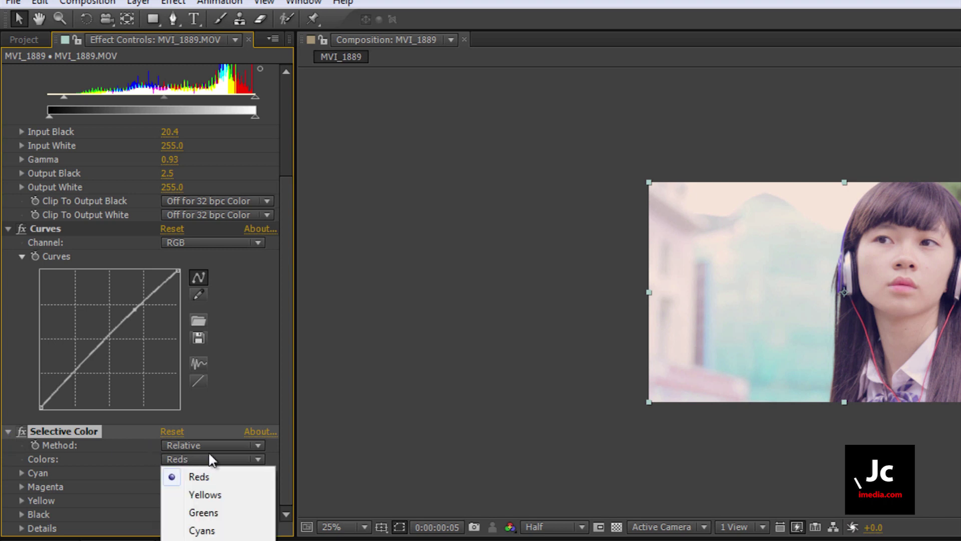
left_click(290, 440)
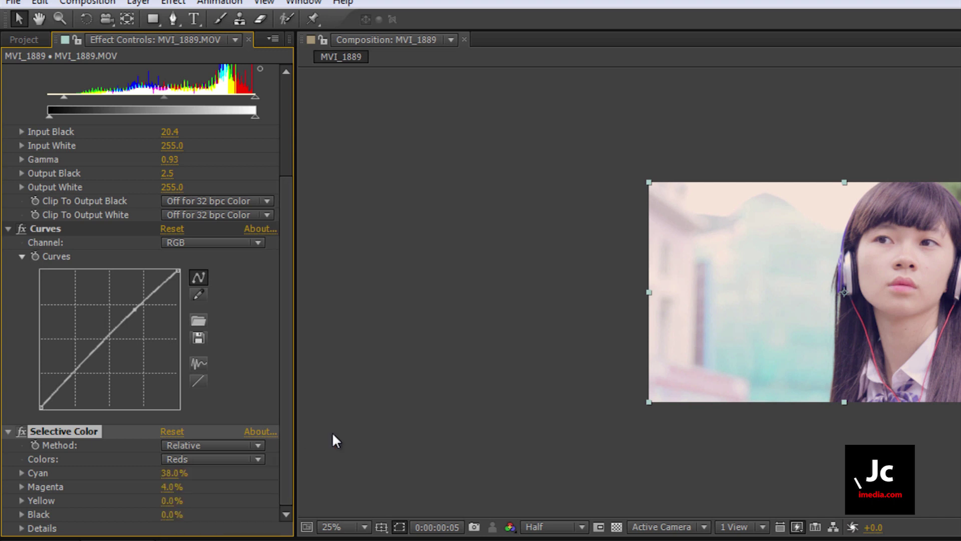
Collapse the Selective Color, Curves, Levels and Tritone effect settings
left_click(8, 431)
left_click(8, 325)
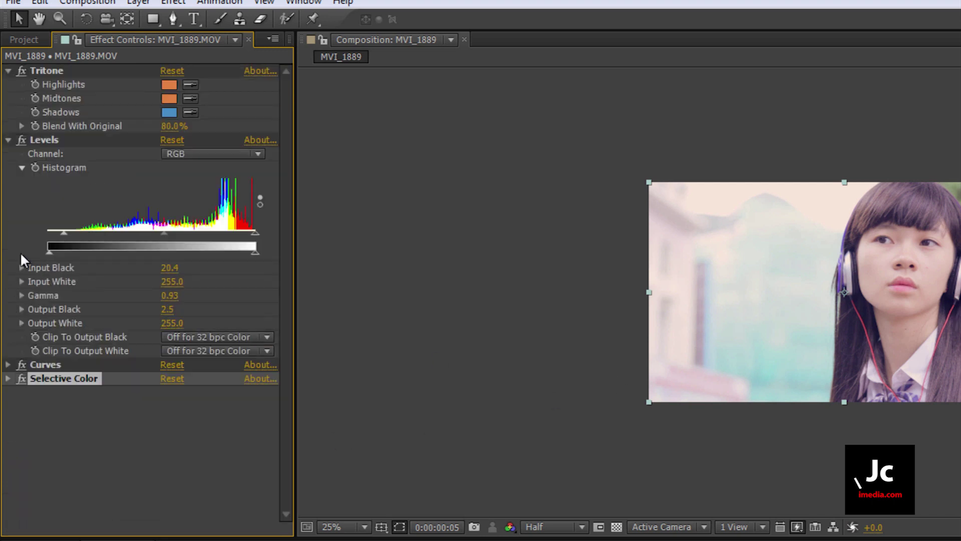
left_click(8, 141)
left_click(8, 70)
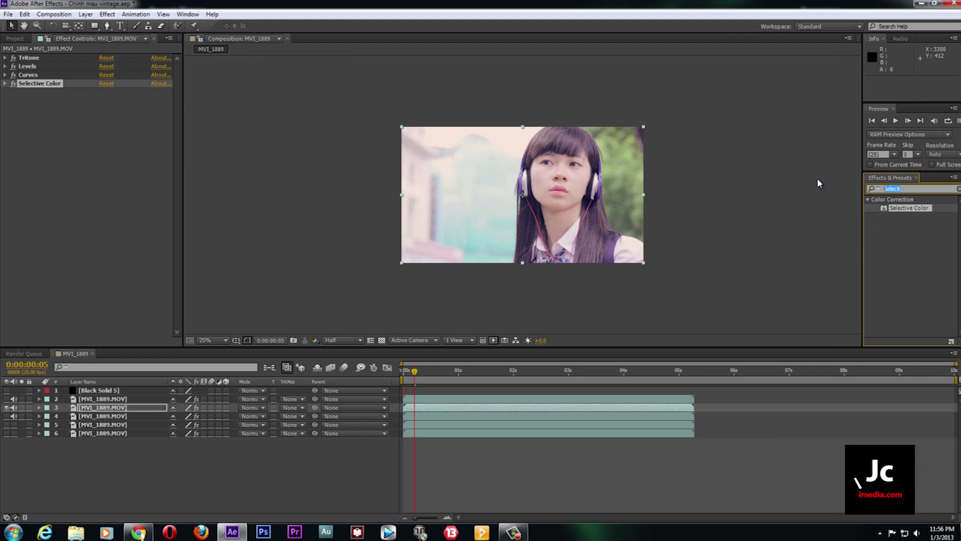
Apply Hue/Saturation to the MVI_1889 footage with a slightly higher Master Saturation, then collapse it
type("Hue")
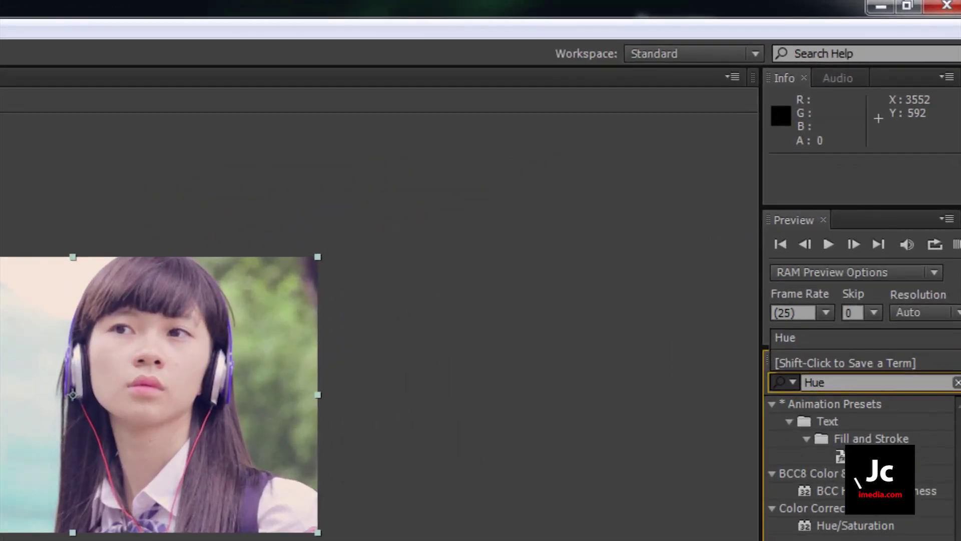
left_click_drag(851, 531, 90, 423)
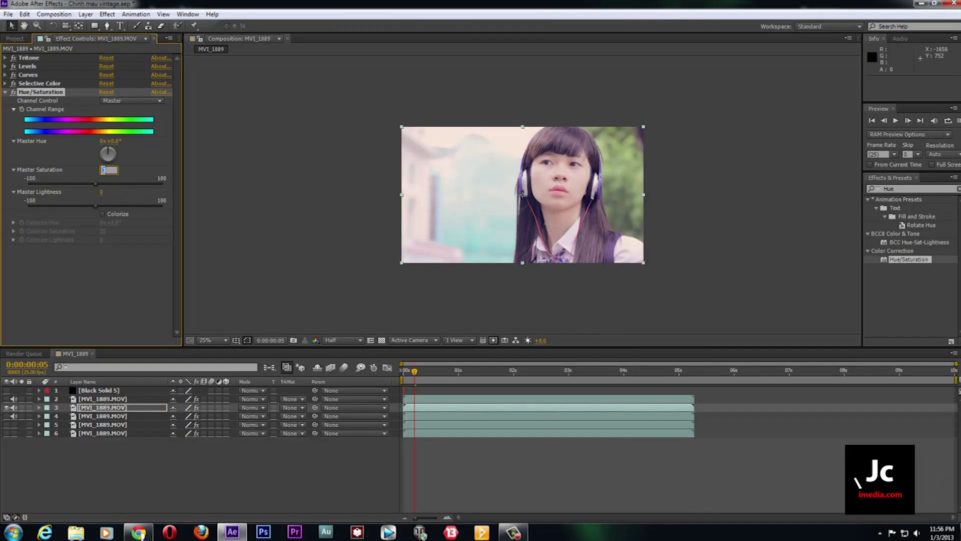
key("Return")
left_click(6, 93)
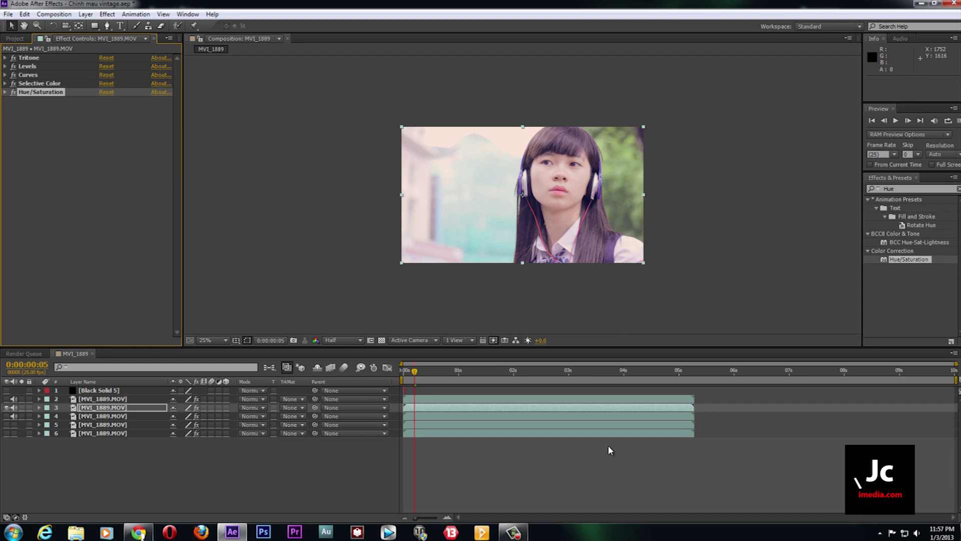
left_click(513, 532)
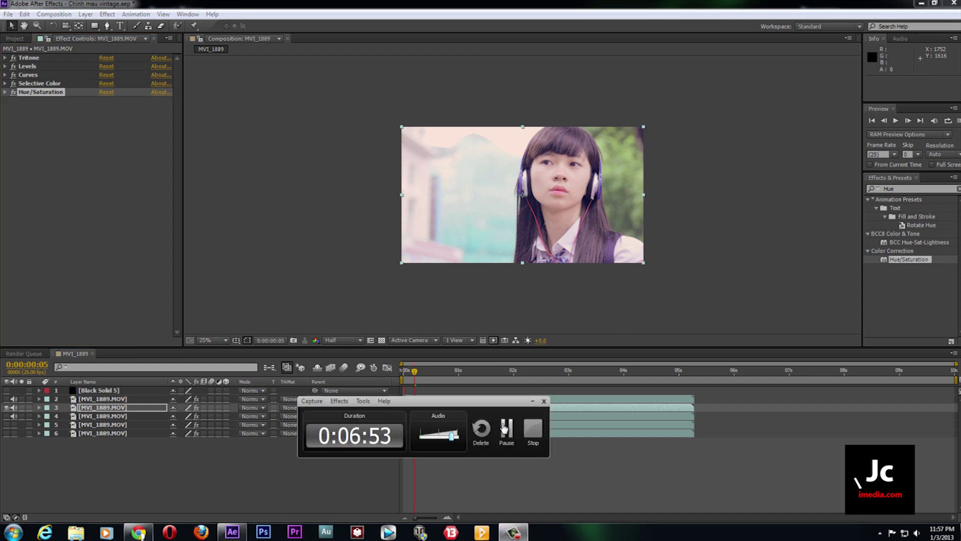
In Selective Color's Cyans range, set Cyan to -39% and Black to -13%
left_click(509, 423)
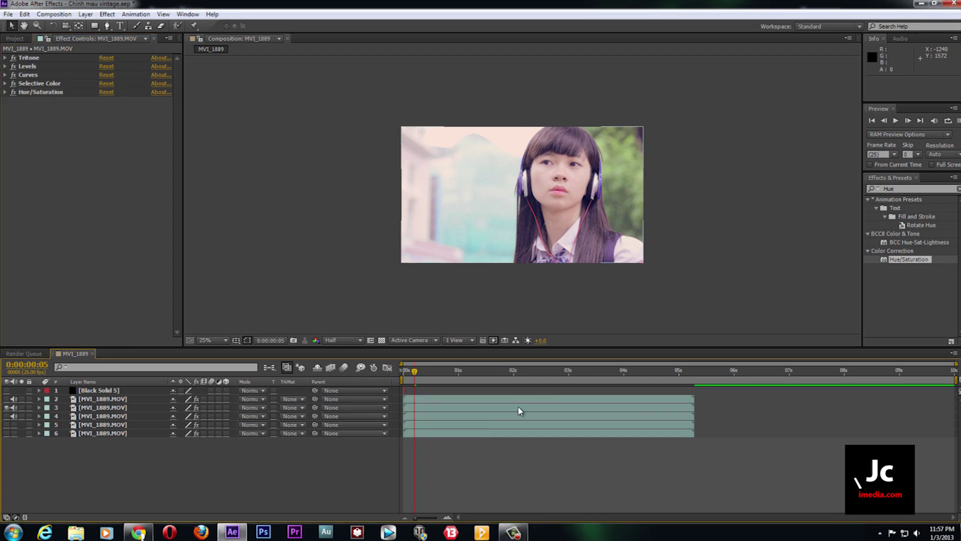
left_click(104, 408)
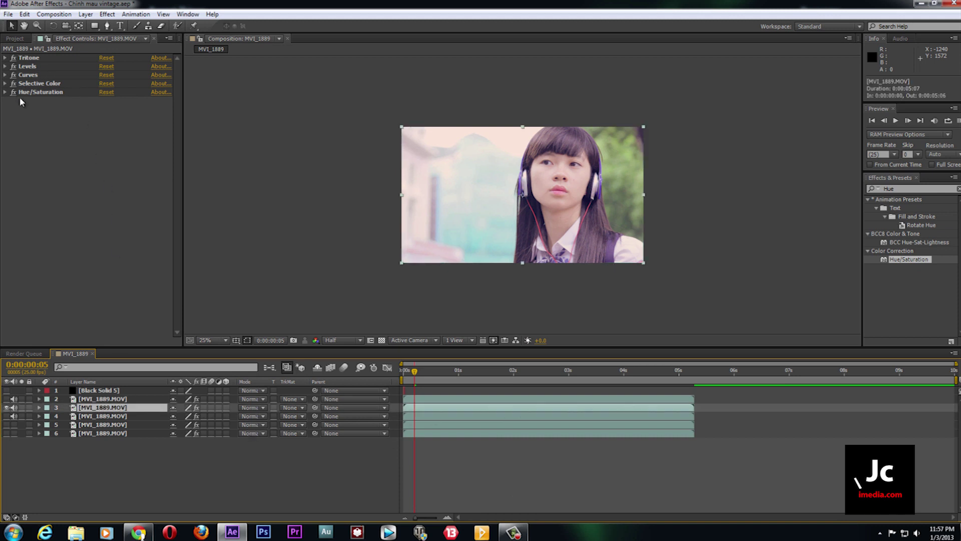
left_click(5, 83)
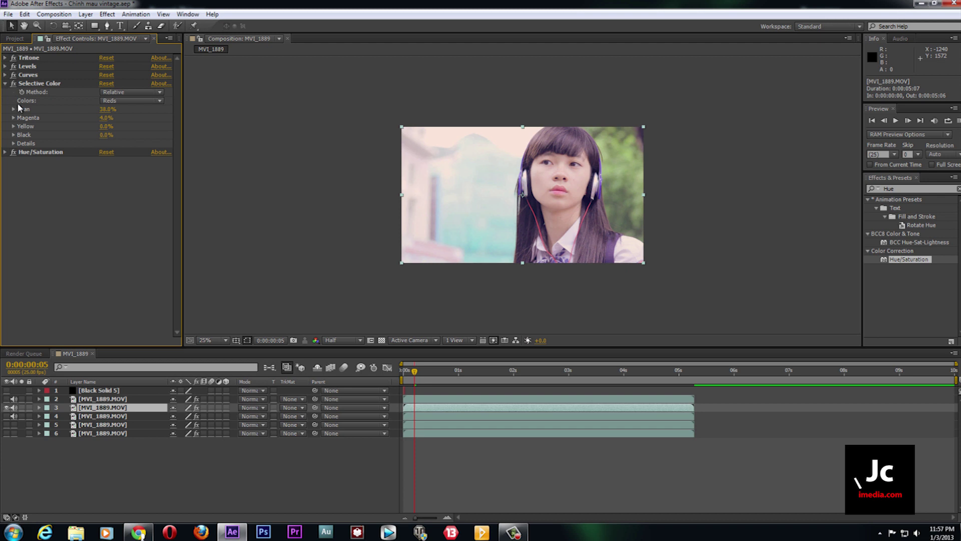
left_click(127, 100)
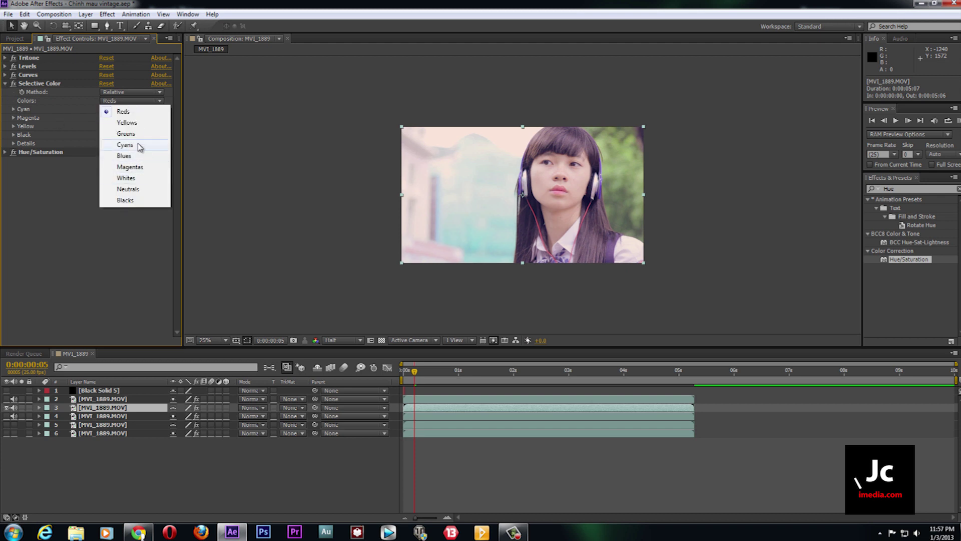
left_click(142, 146)
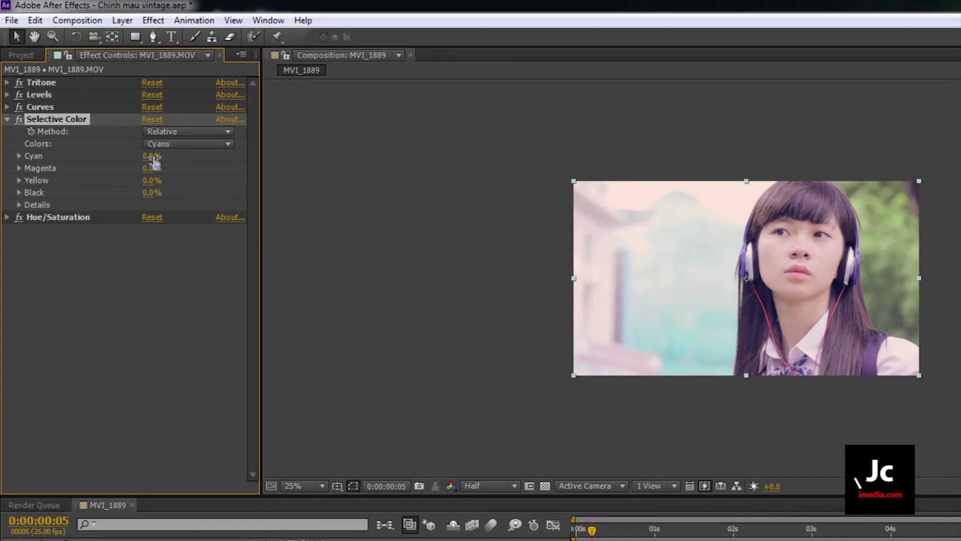
left_click_drag(153, 160, 108, 156)
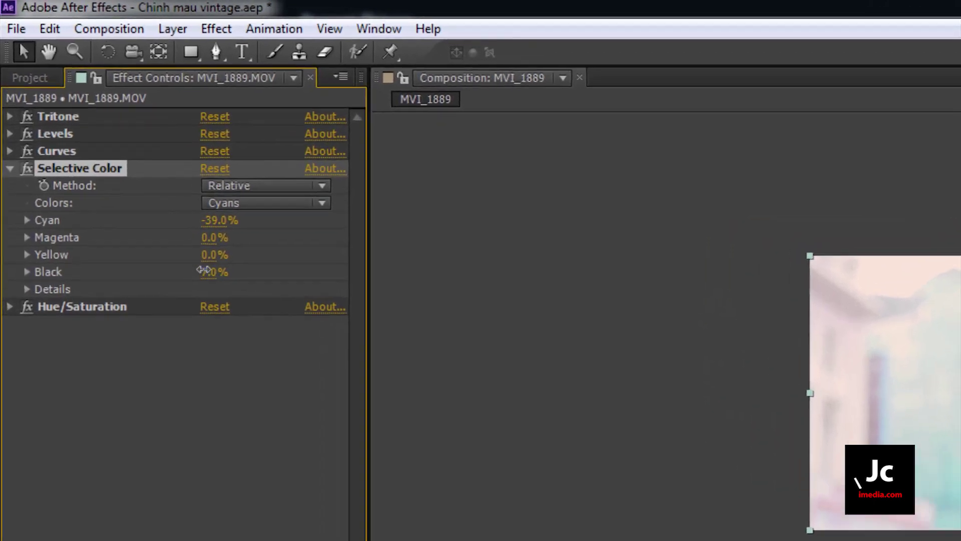
left_click_drag(204, 269, 193, 269)
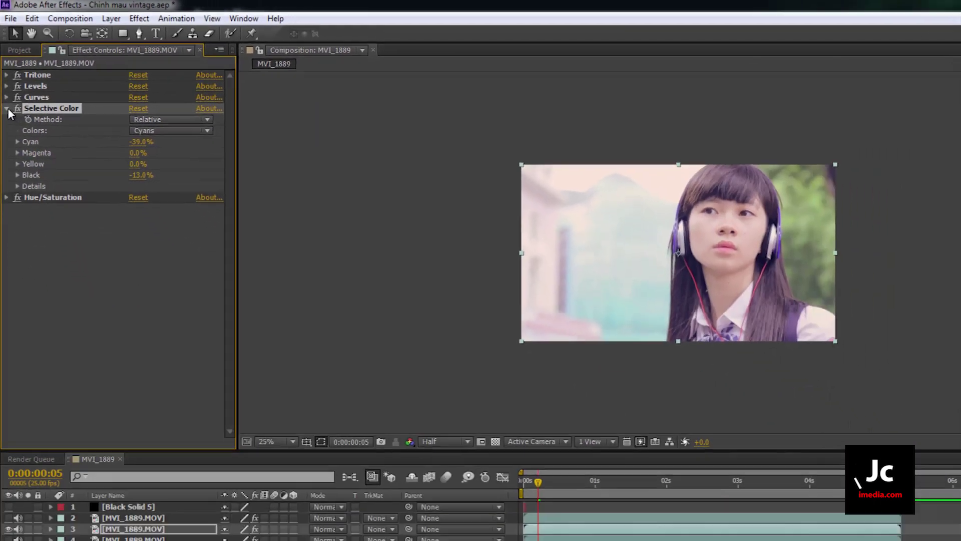
Switch Selective Color to the Reds range and raise Cyan to 49%
left_click(6, 107)
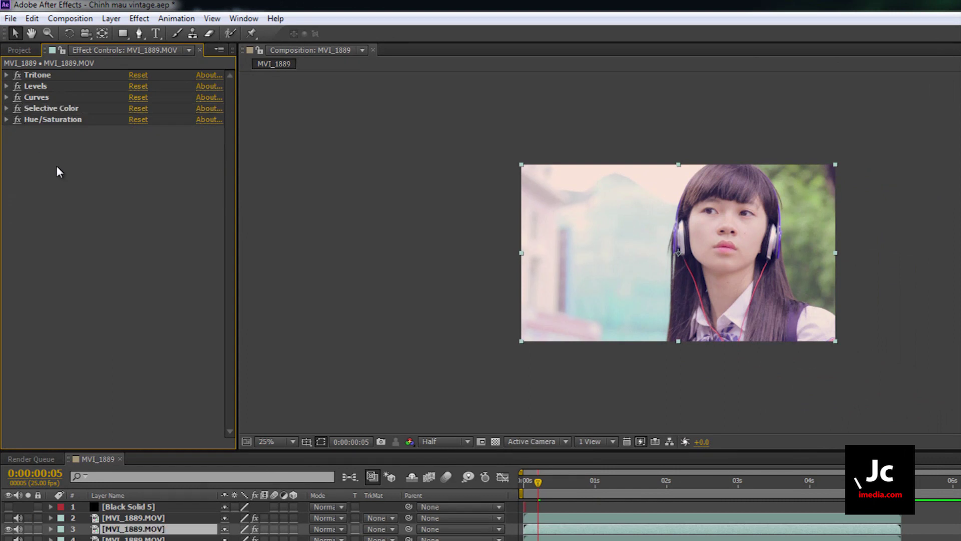
left_click(6, 108)
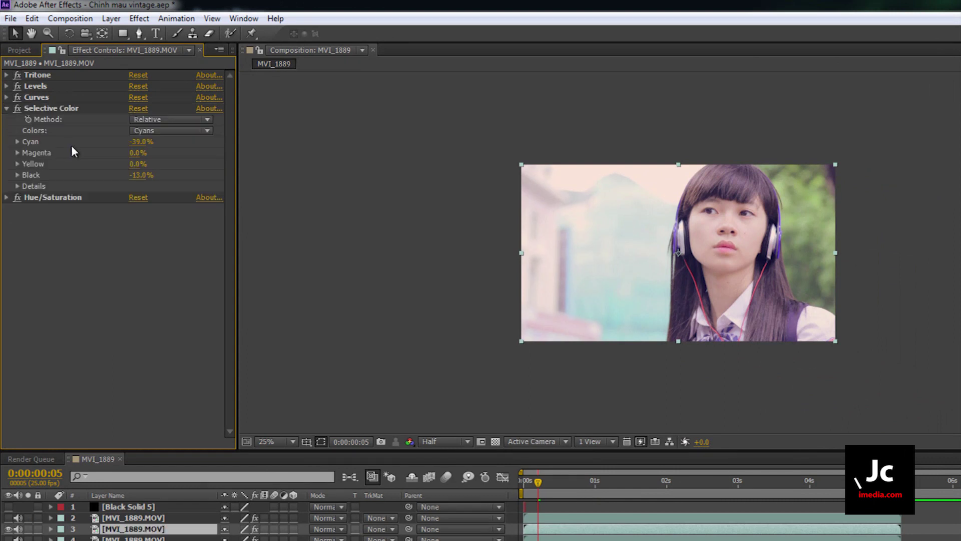
left_click(165, 131)
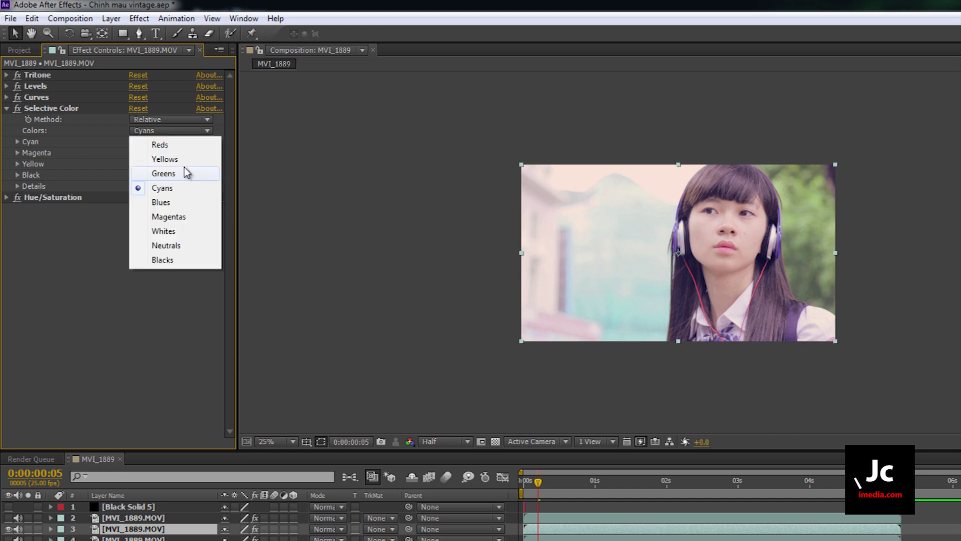
left_click(151, 144)
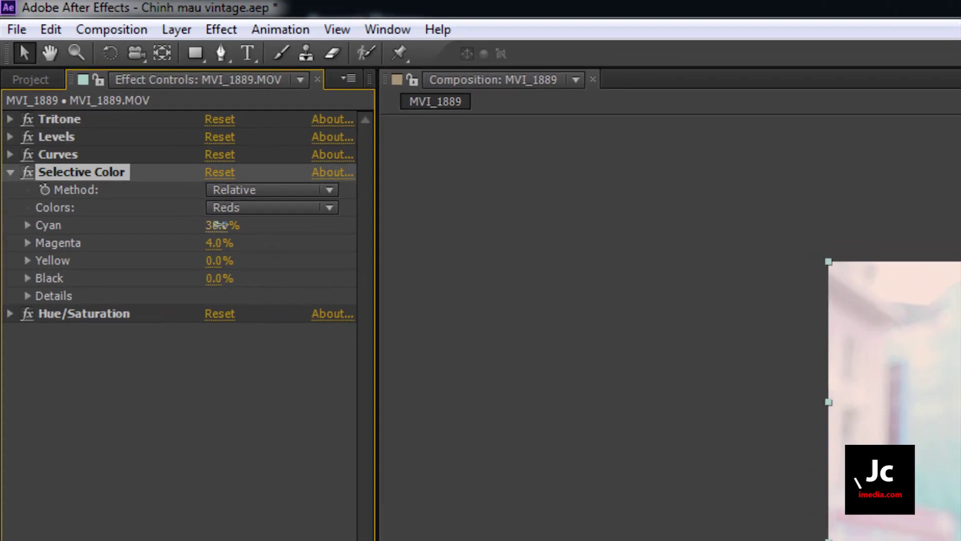
left_click_drag(164, 166, 203, 163)
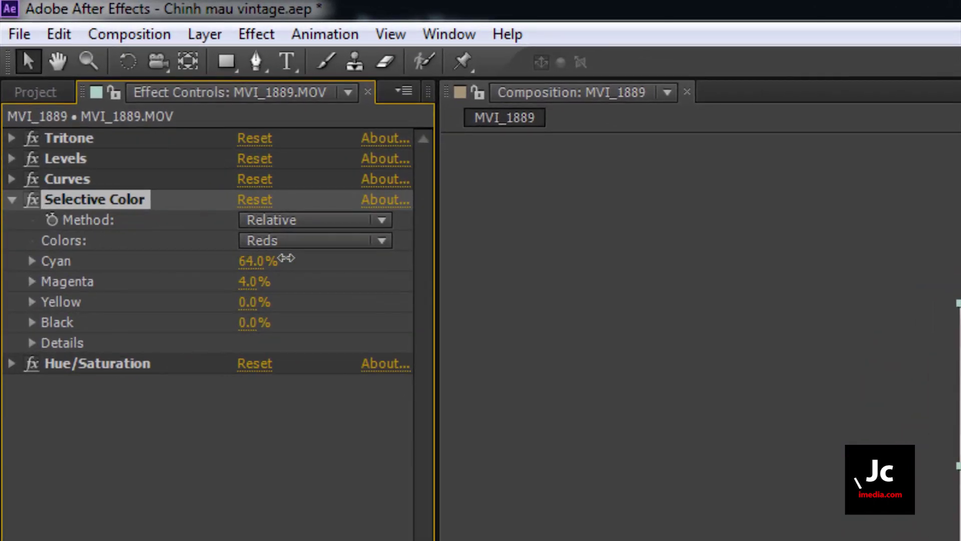
mouse_move(321, 256)
left_mouse_down()
mouse_move(288, 258)
mouse_move(295, 264)
left_mouse_up()
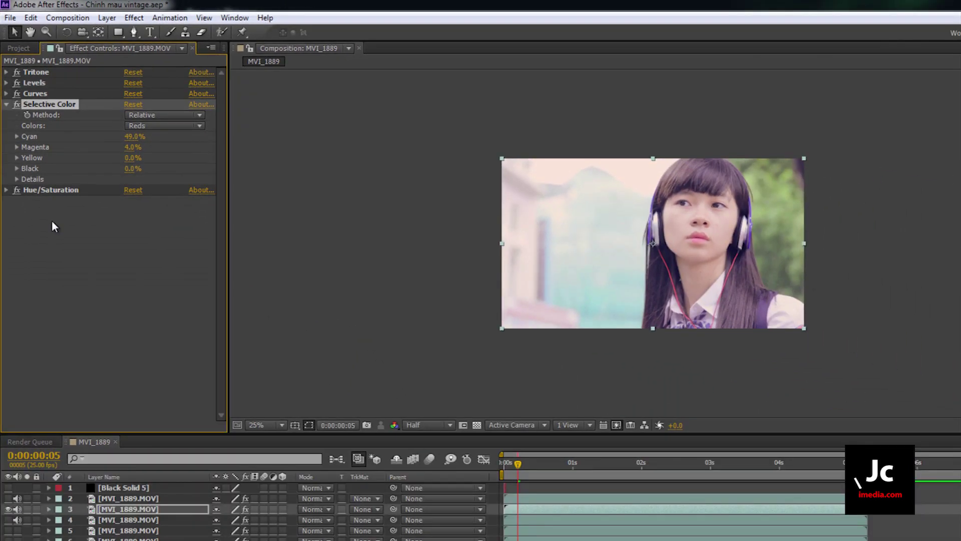
left_click(28, 114)
left_click(7, 104)
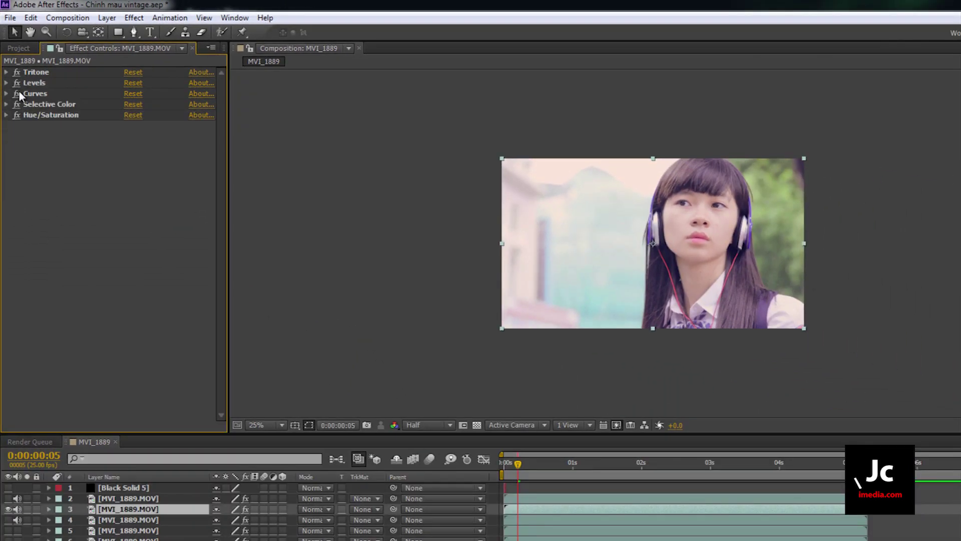
key("ctrl+a")
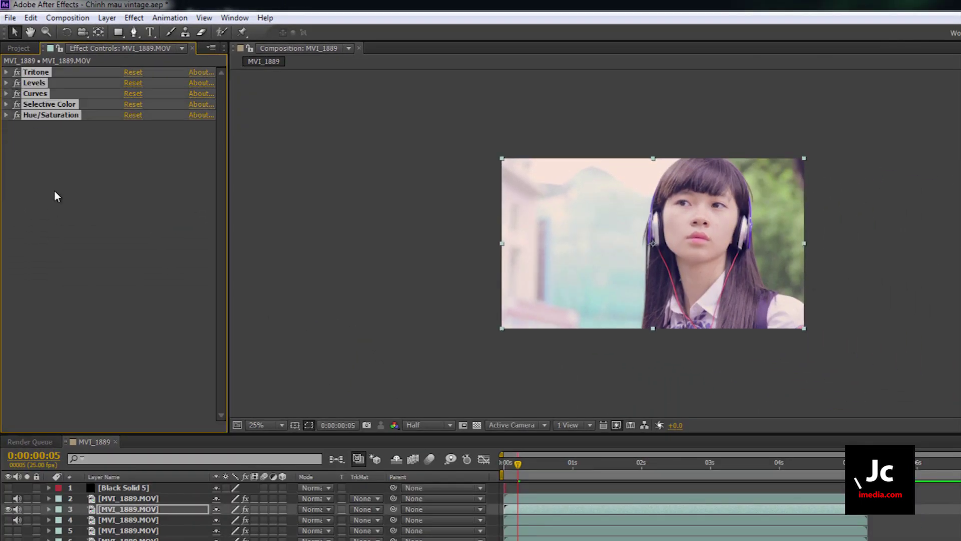
left_click(17, 72)
left_click(17, 72)
left_click(17, 72)
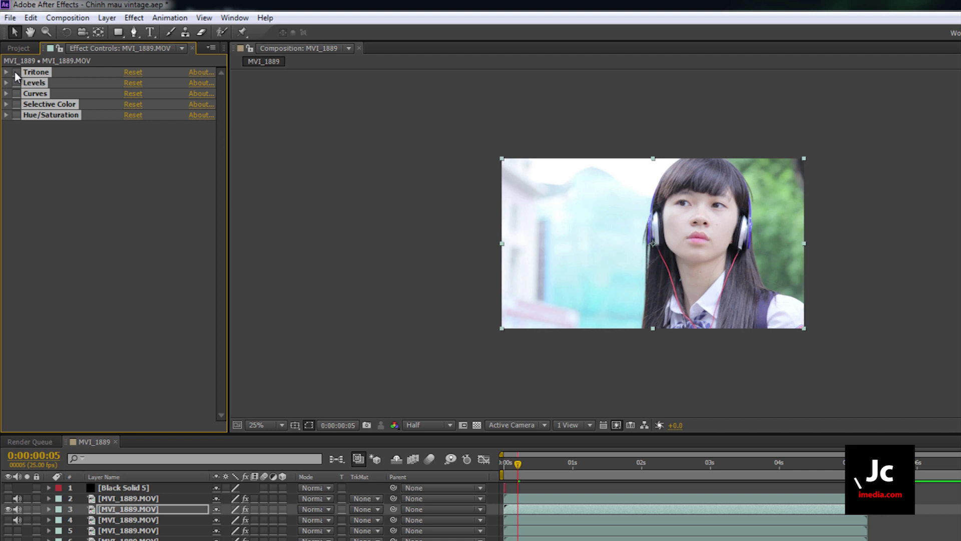
left_click(19, 71)
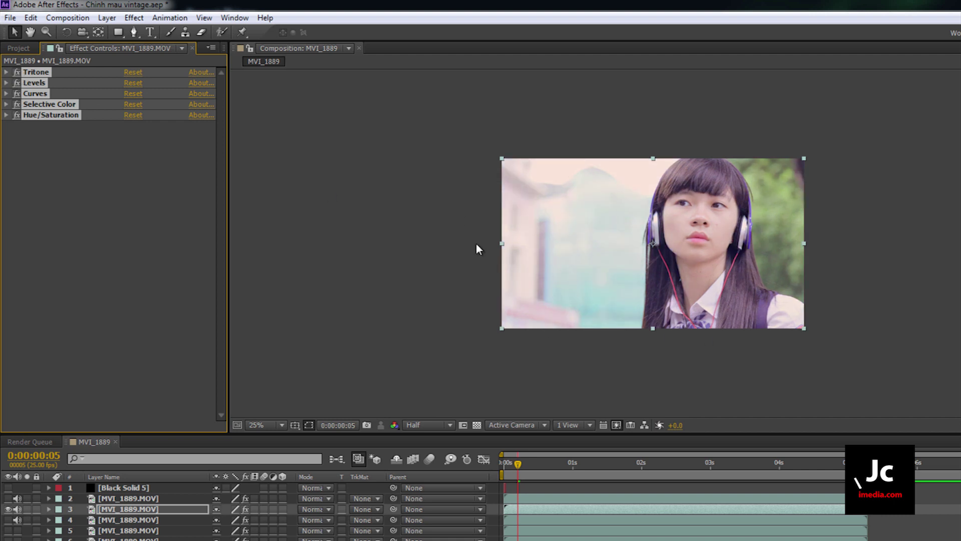
left_click(385, 260)
left_click(106, 196)
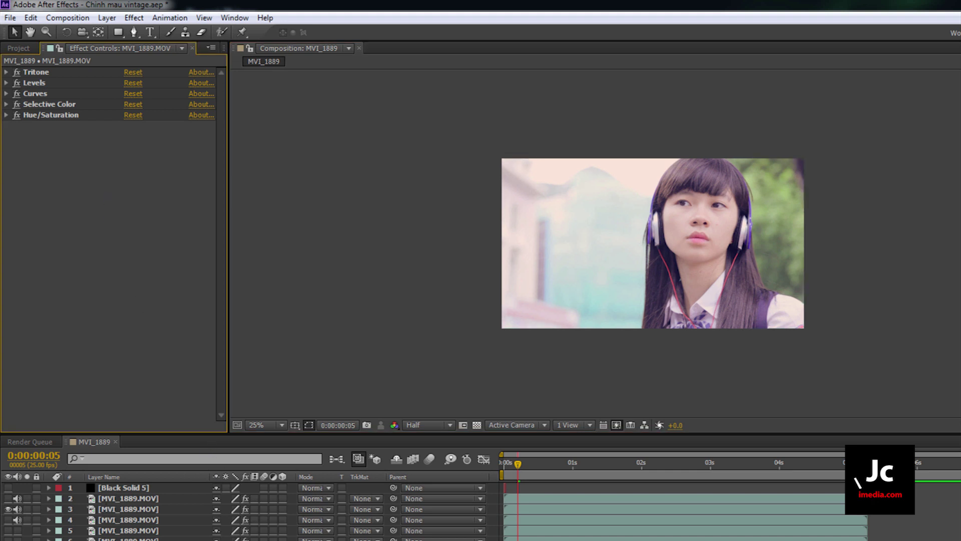
Create a full-frame black solid, Black Solid 7, and move it below Black Solid 5
right_click(170, 456)
mouse_move(242, 464)
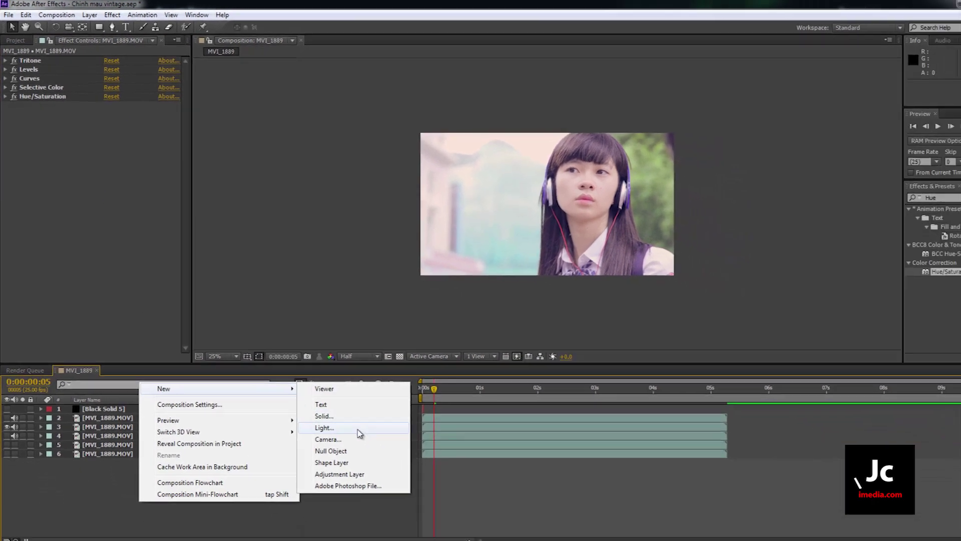
left_click(324, 416)
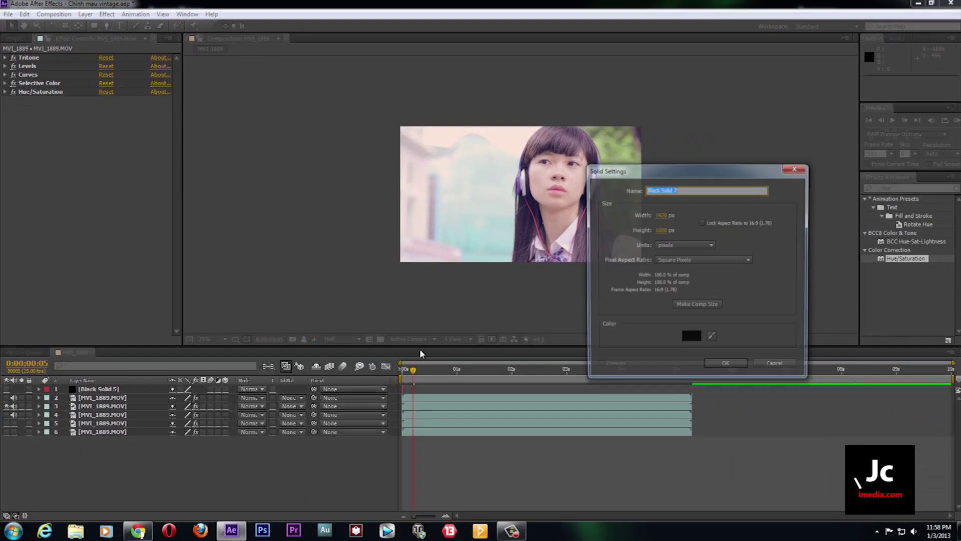
left_click(718, 366)
left_click_drag(102, 390, 104, 399)
right_click(106, 398)
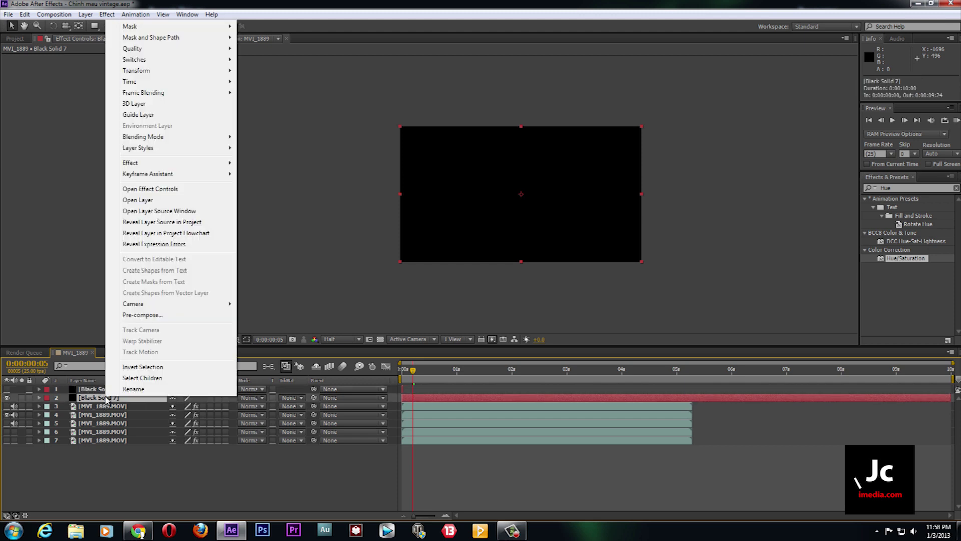
left_click(97, 400)
Draw a closed four-point RotoBezier mask at the solid's top, left, bottom and right edges
left_click(106, 26)
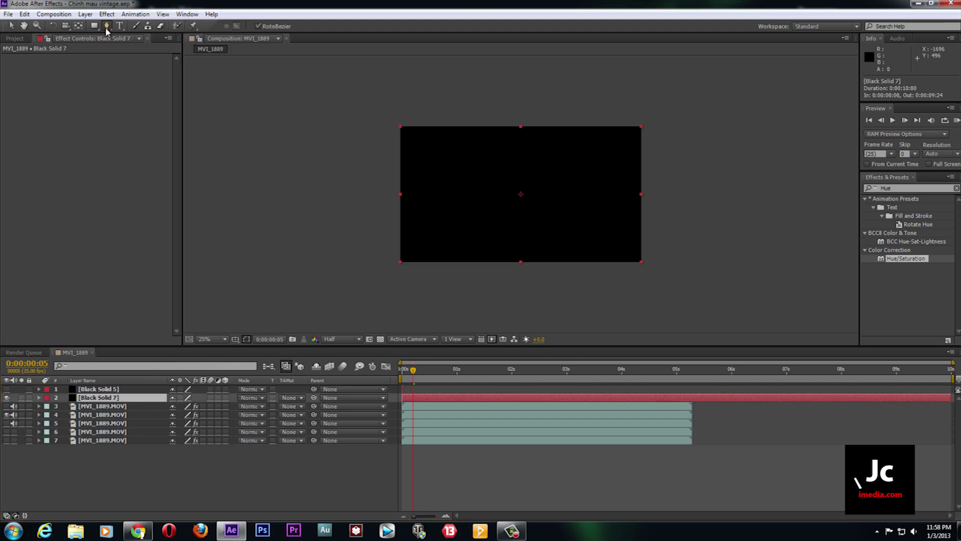
left_click(521, 127)
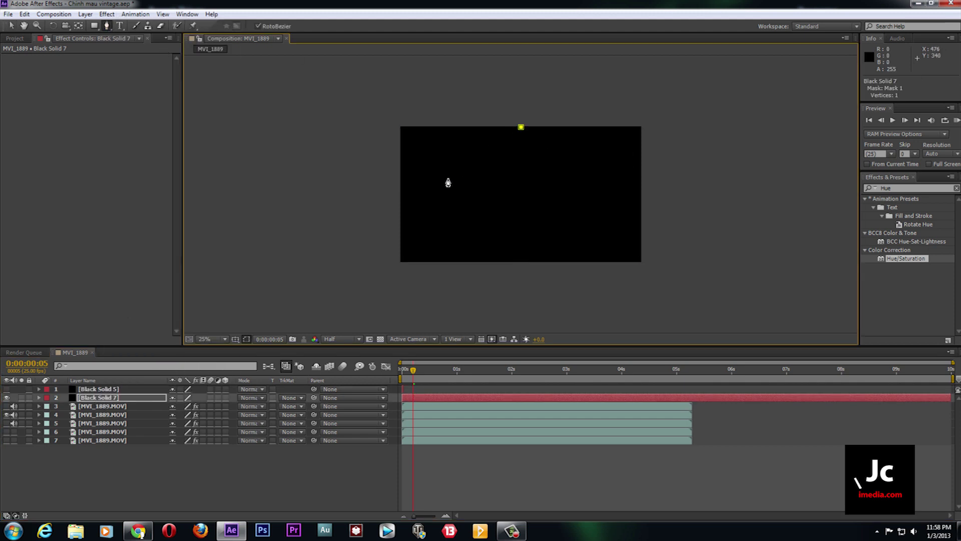
left_click(401, 191)
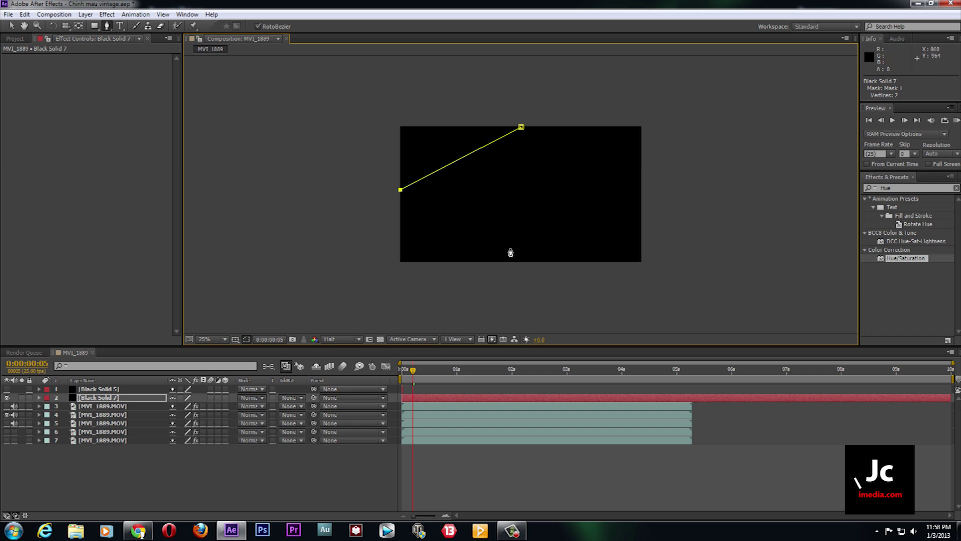
left_click(525, 261)
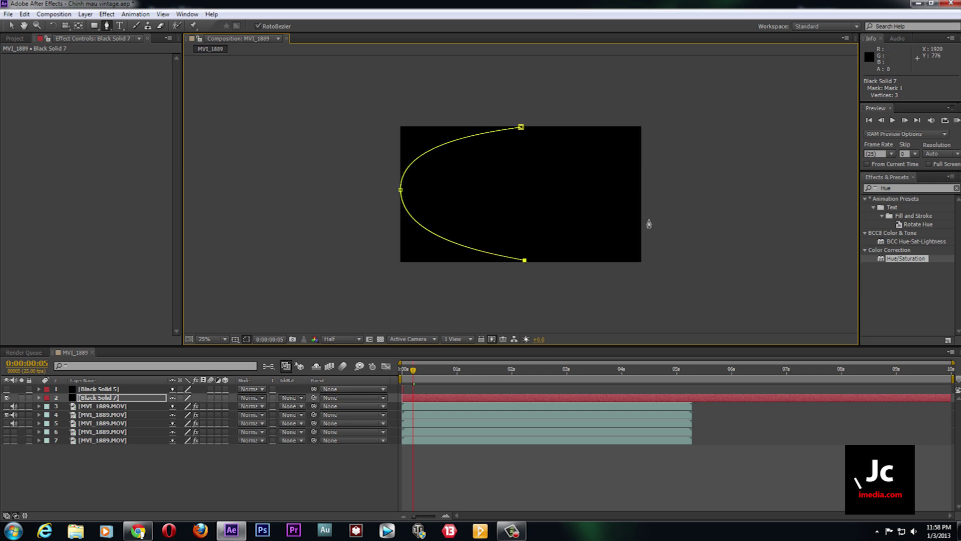
left_click(641, 189)
left_click(521, 128)
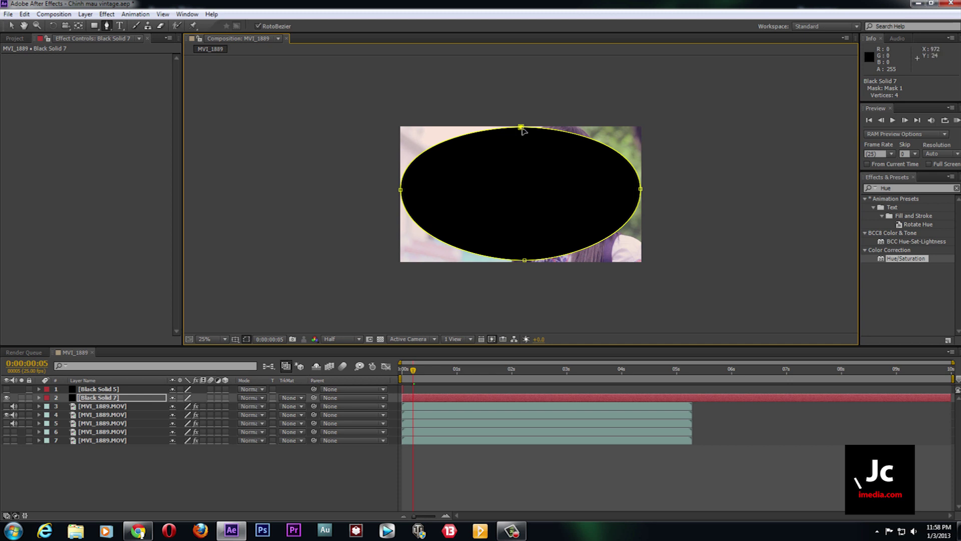
Nudge the ellipse's top, bottom, right and left vertices slightly outward
left_click_drag(522, 128, 521, 125)
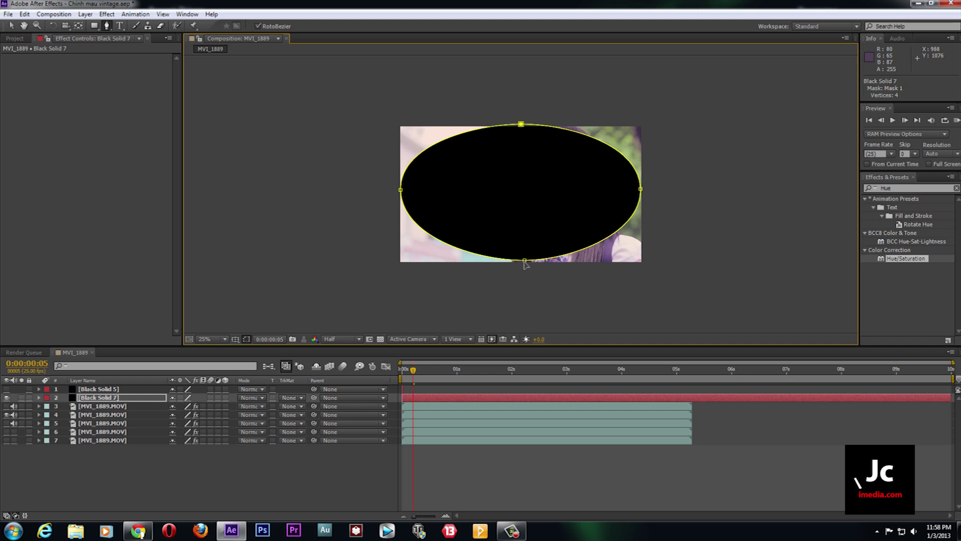
left_click_drag(525, 260, 525, 265)
left_click_drag(641, 190, 644, 190)
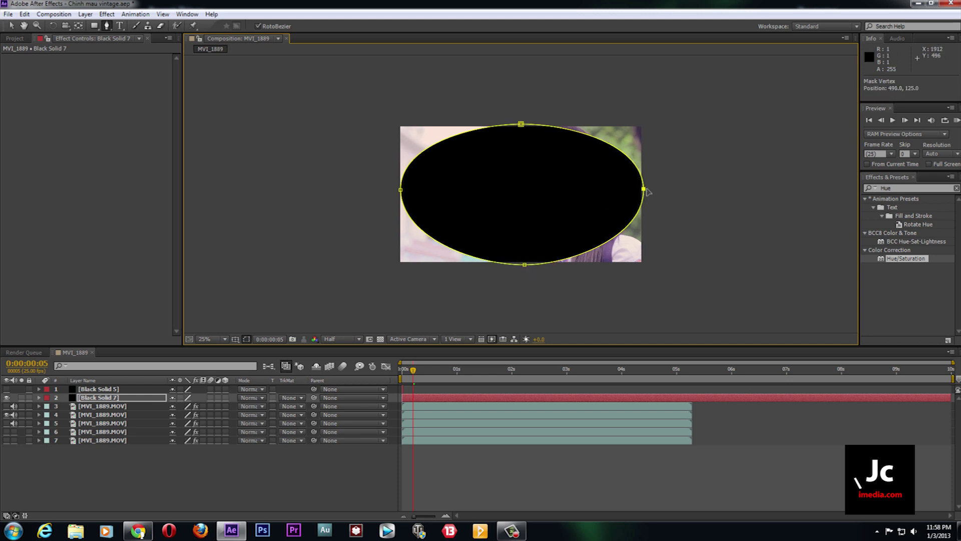
left_click_drag(401, 190, 399, 190)
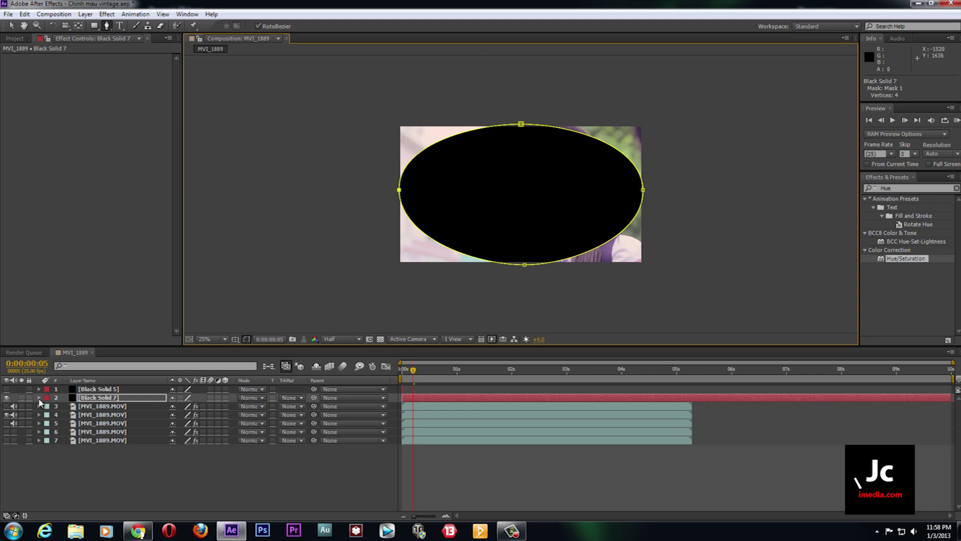
left_click(38, 397)
Set Mask 1 to Subtract and expand its feather, opacity and expansion properties
left_click(49, 406)
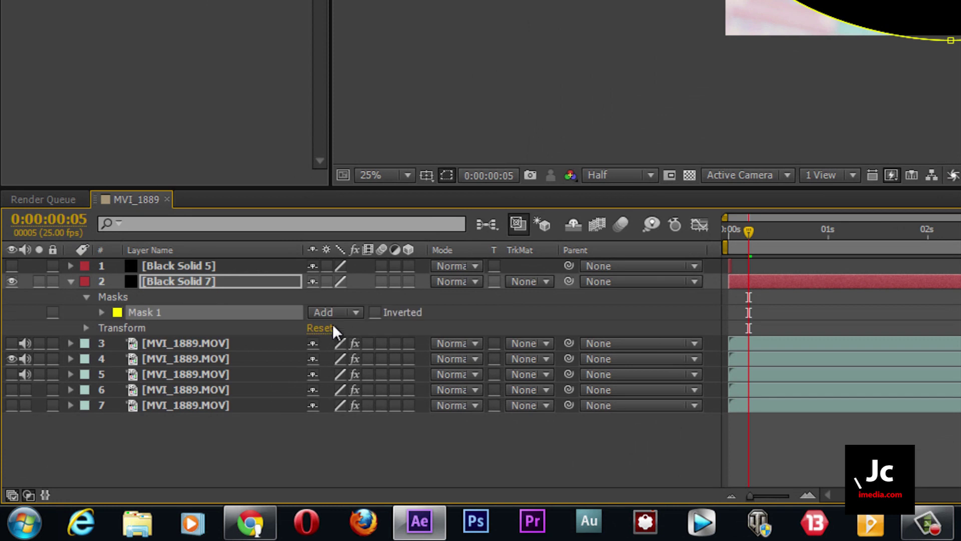
left_click(345, 312)
left_click(377, 371)
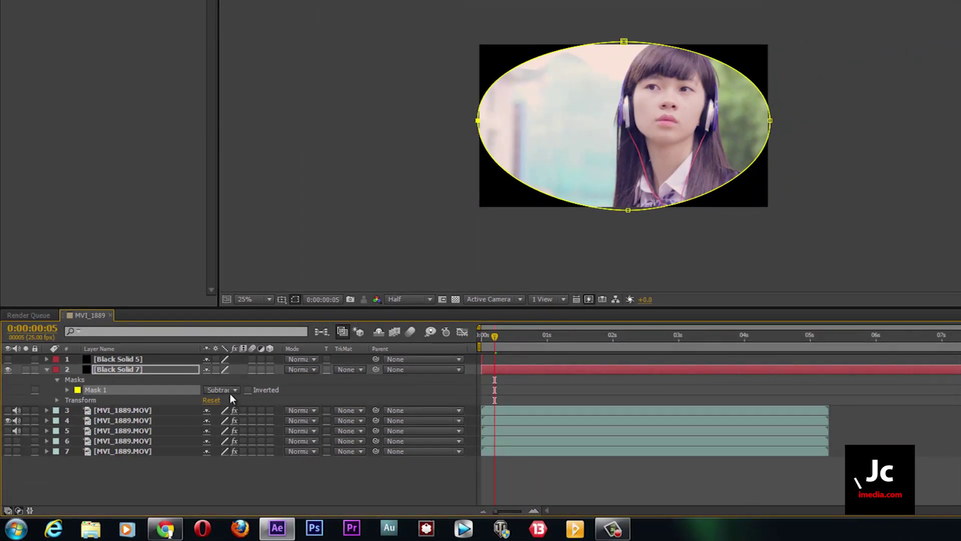
left_click(230, 390)
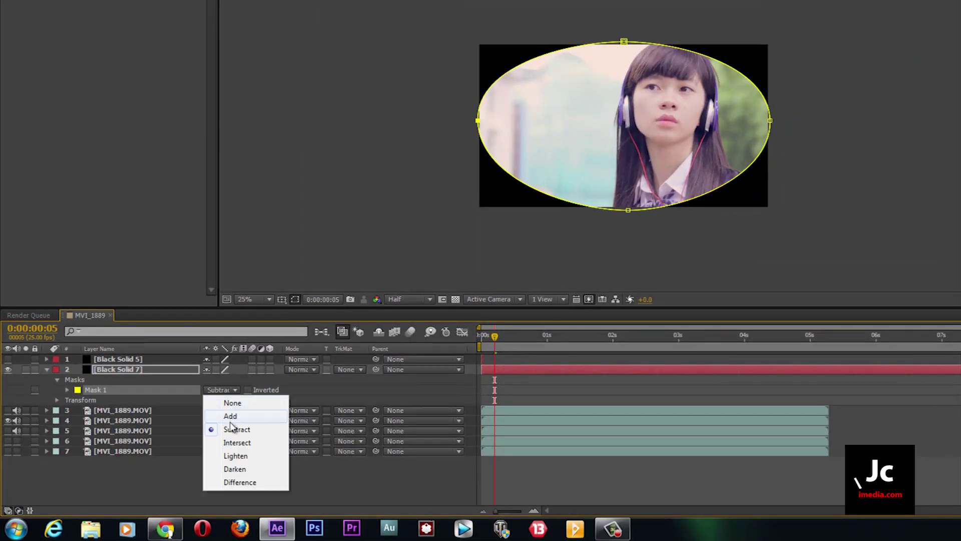
left_click(231, 430)
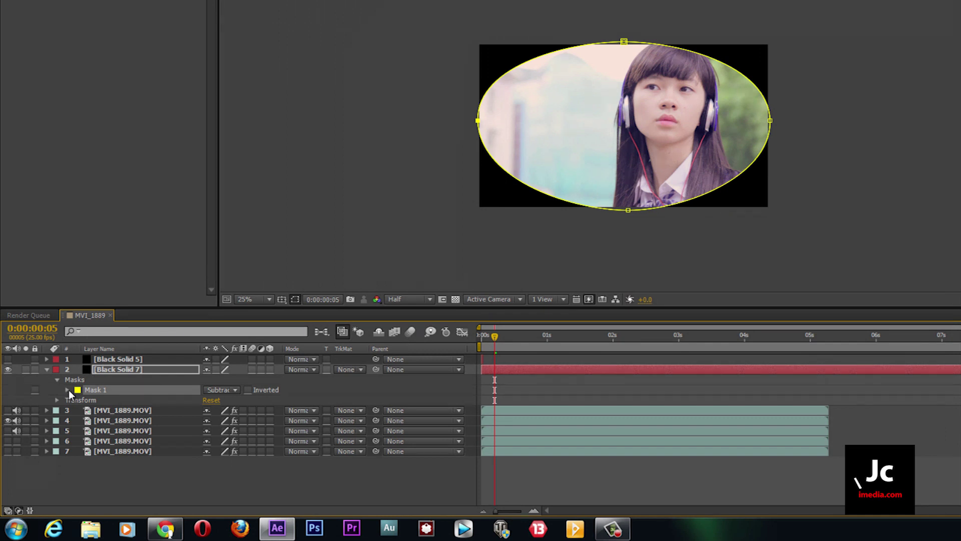
left_click(67, 390)
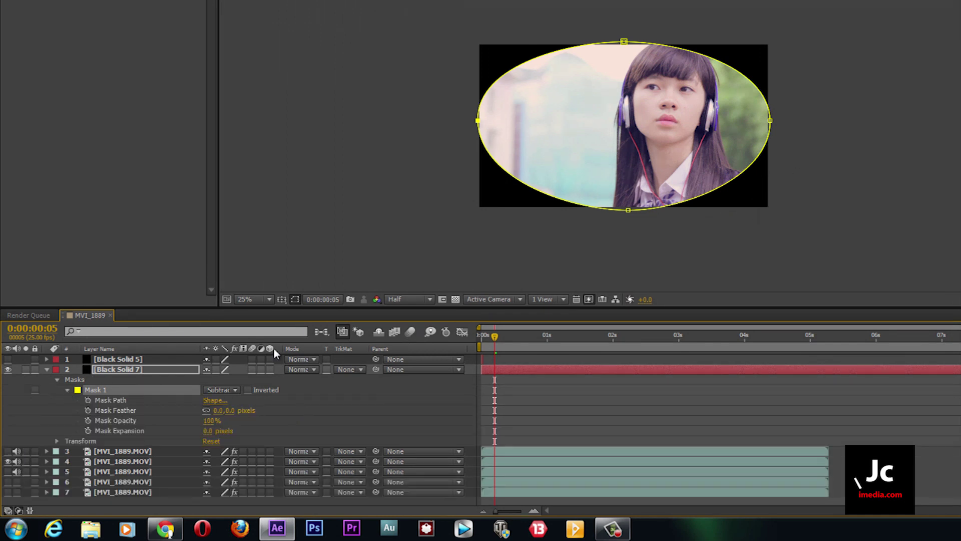
Set Mask 1's opacity to 40%, hiding the mask outline to judge the vignette
left_click(143, 359)
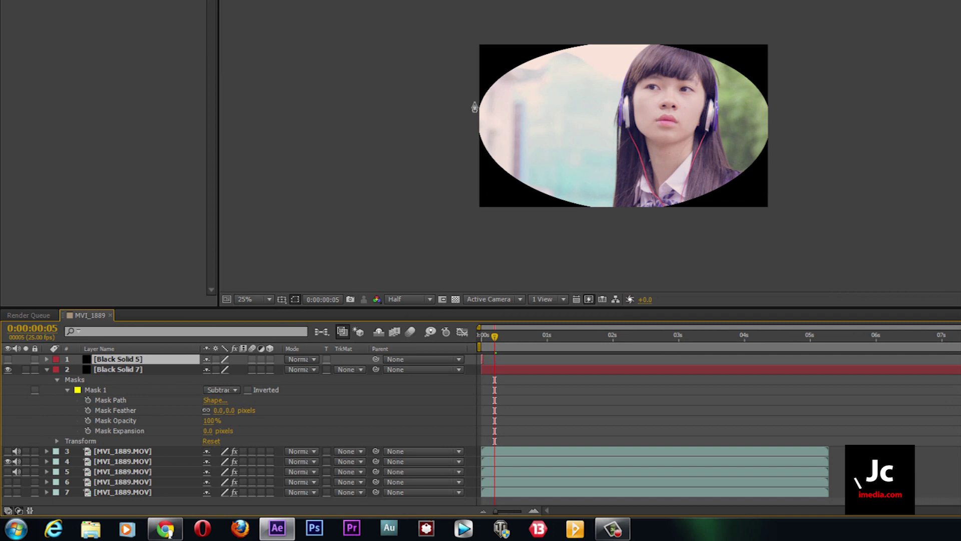
left_click(214, 421)
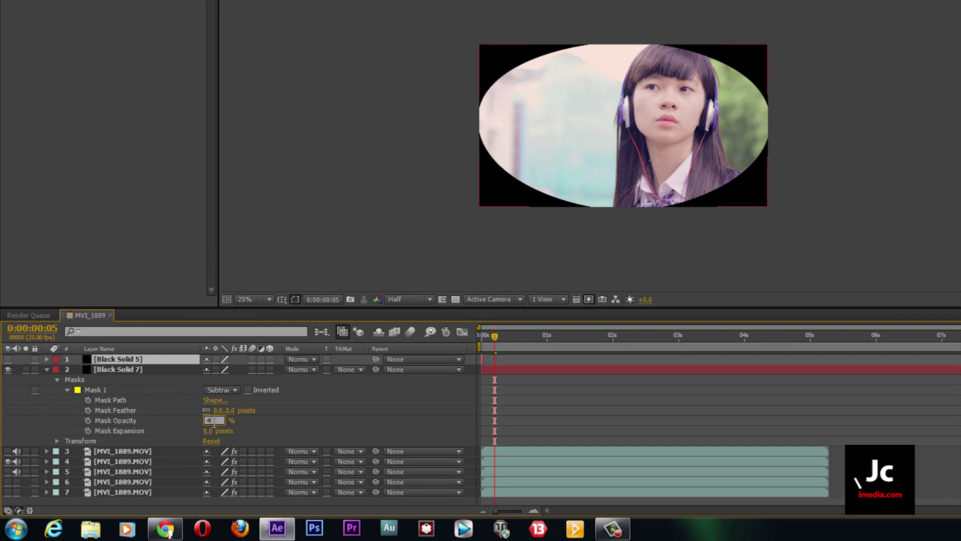
type("40")
key("Return")
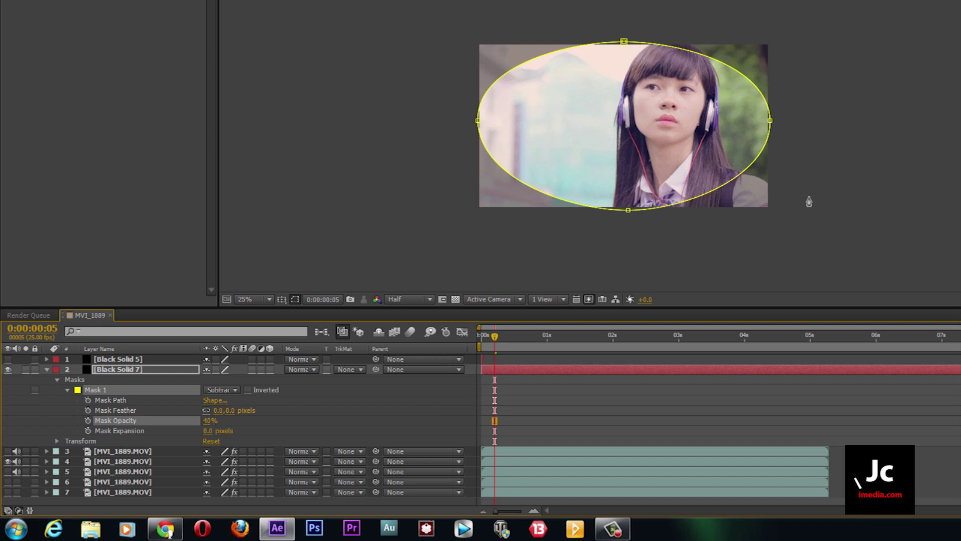
left_click(143, 358)
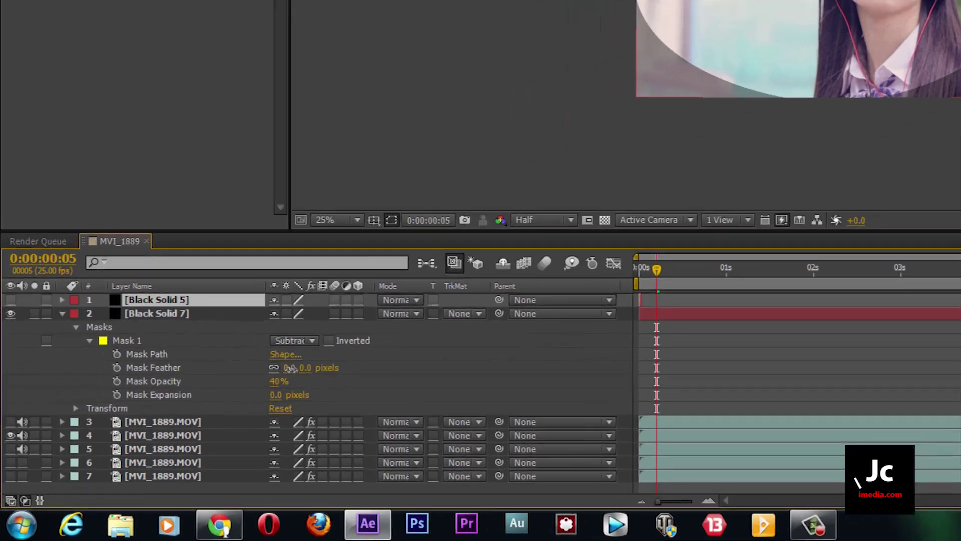
Increase Mask 1's feather to 438 pixels
left_click_drag(221, 416, 290, 416)
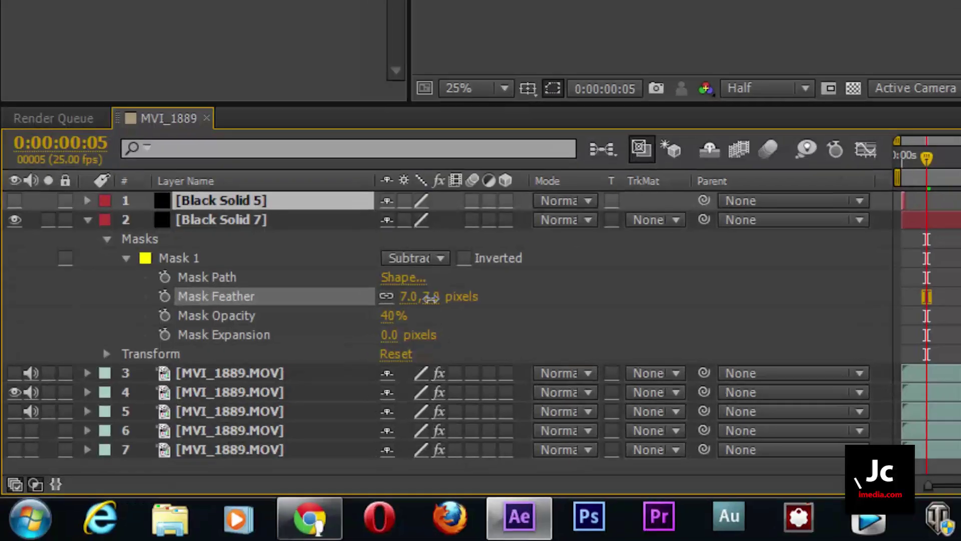
mouse_move(608, 279)
left_mouse_down()
mouse_move(504, 382)
mouse_move(418, 414)
left_mouse_up()
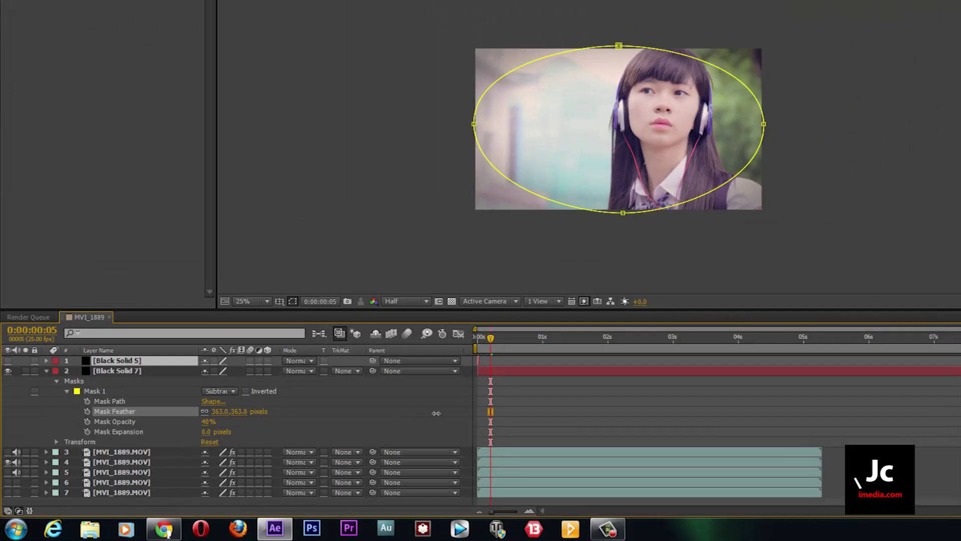
left_click_drag(478, 412, 483, 418)
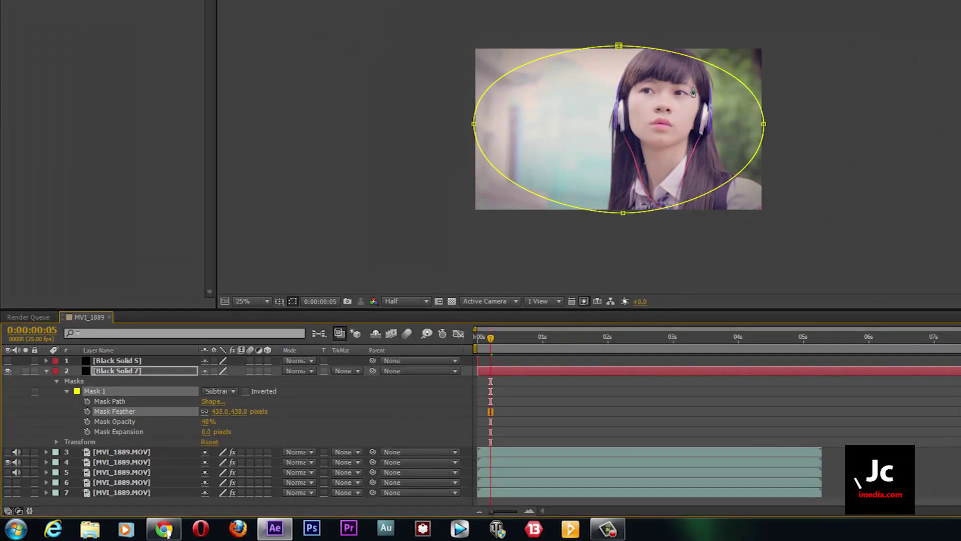
left_click(135, 362)
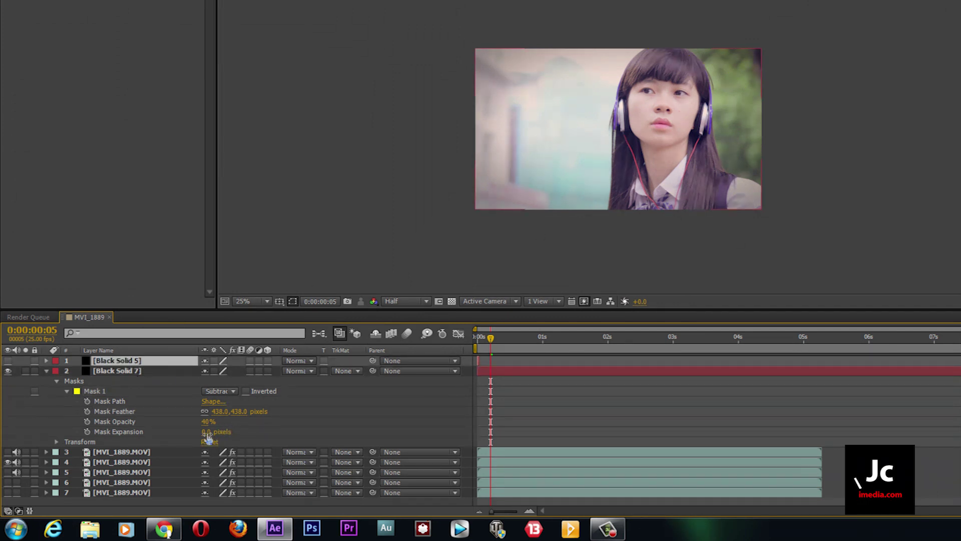
Set Mask 1's expansion to 71 pixels and deselect the vignette solid
mouse_move(206, 432)
left_mouse_down()
mouse_move(246, 434)
mouse_move(257, 421)
left_mouse_up()
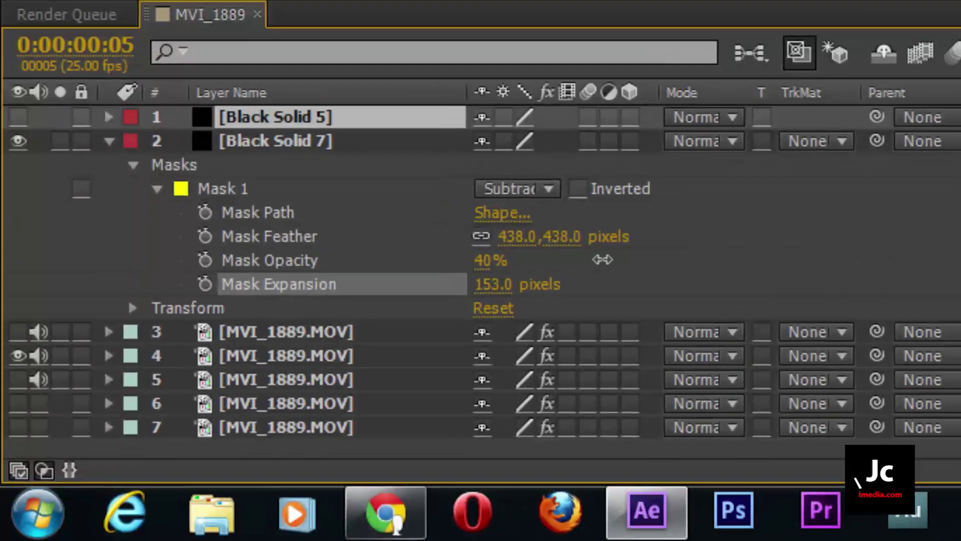
left_click_drag(602, 259, 617, 286)
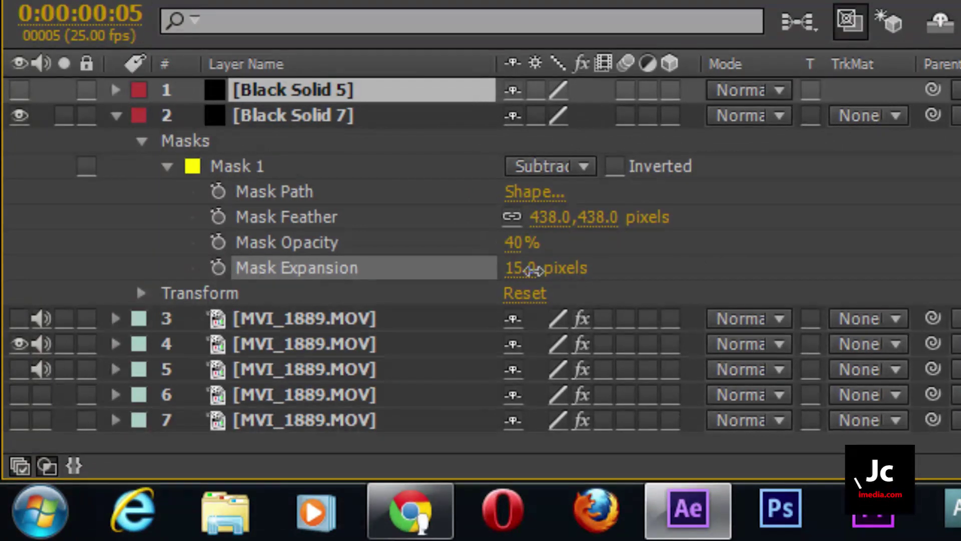
left_click_drag(656, 271, 625, 268)
left_click(343, 85)
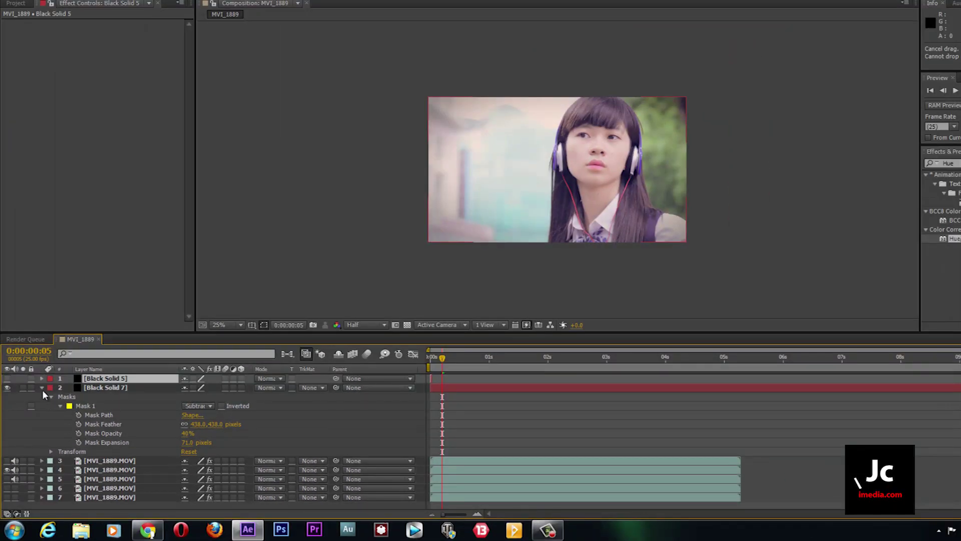
Reveal MVI_1889's grading effects and inspect the Levels and Curves settings
left_click(41, 388)
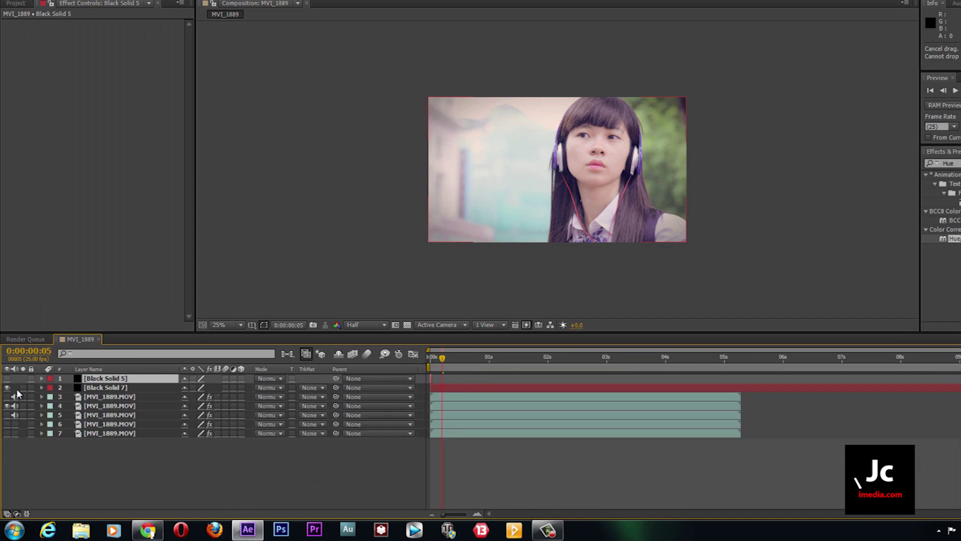
left_click(7, 388)
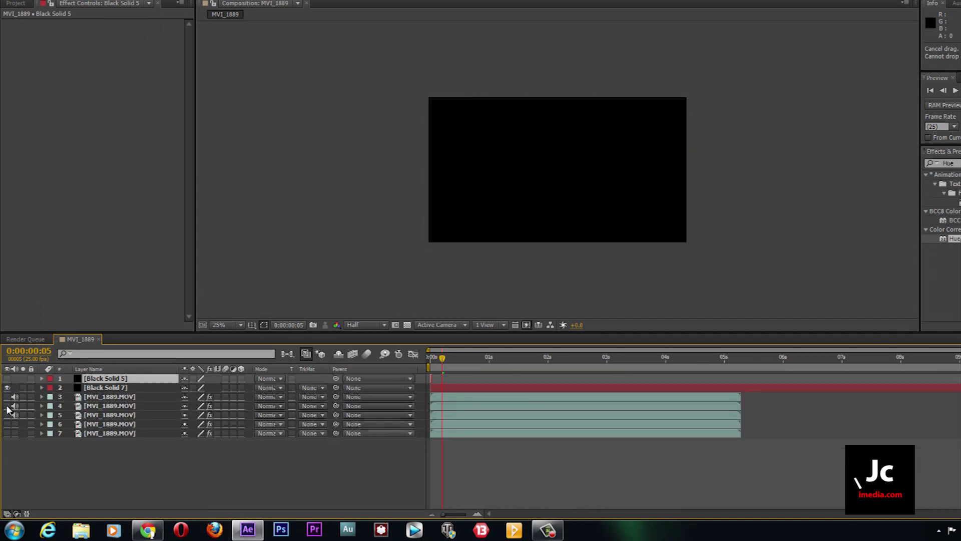
left_click(92, 407)
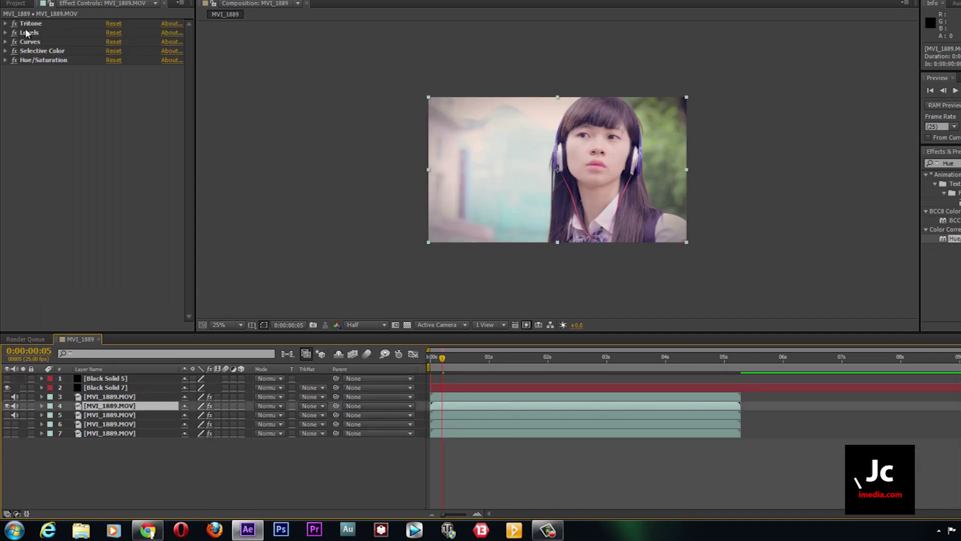
left_click(5, 33)
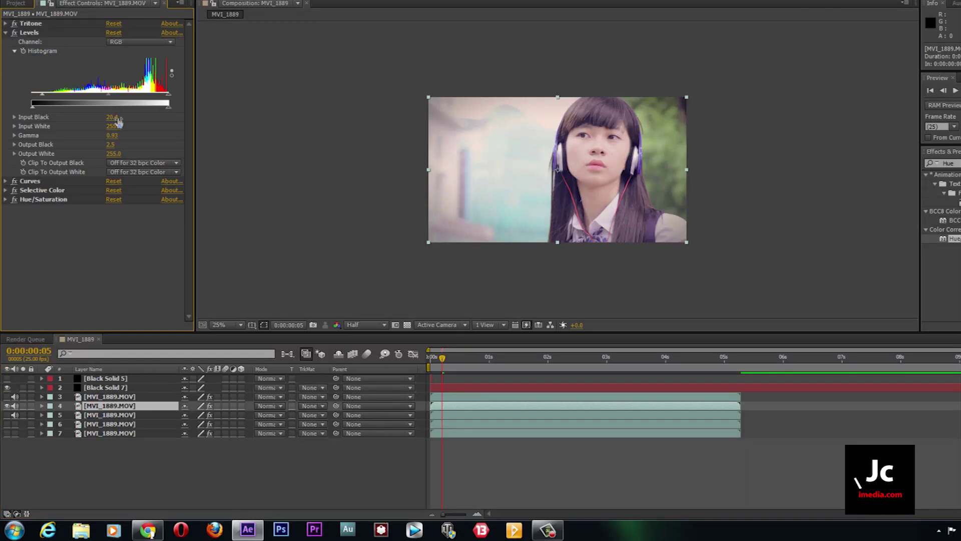
left_click(6, 34)
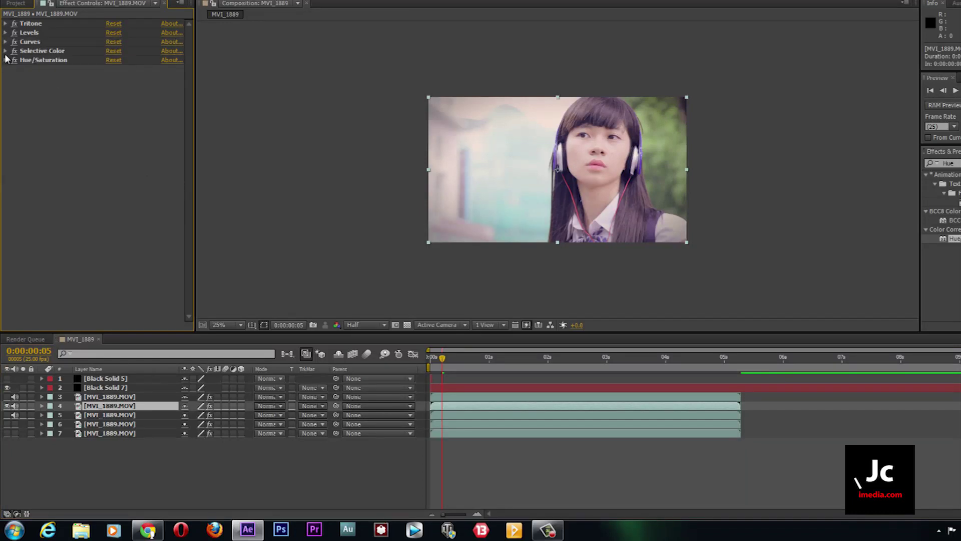
left_click(5, 42)
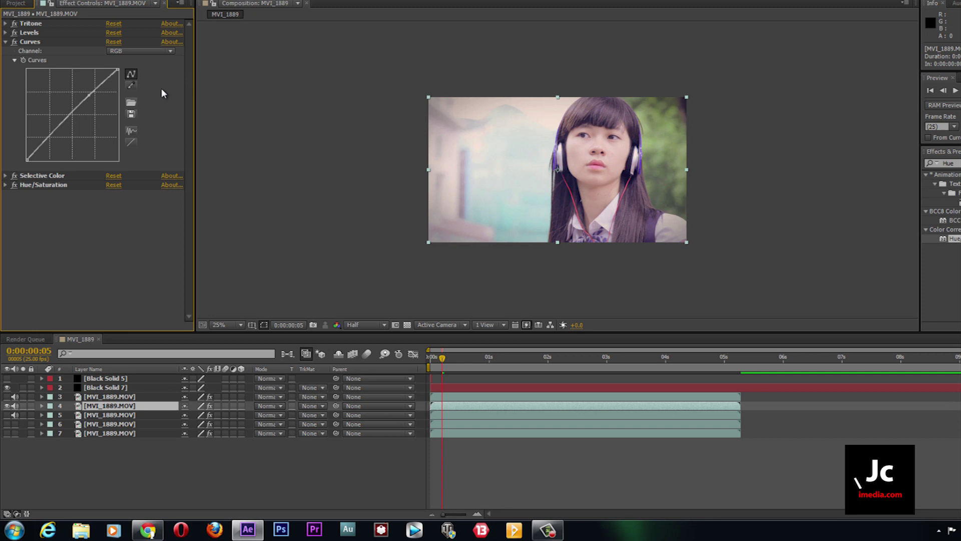
left_click(90, 95)
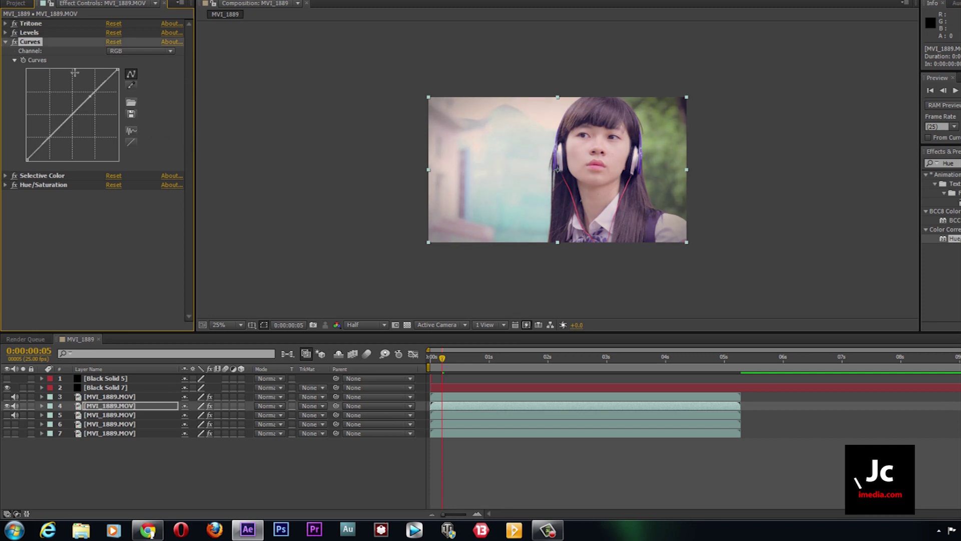
left_click(6, 43)
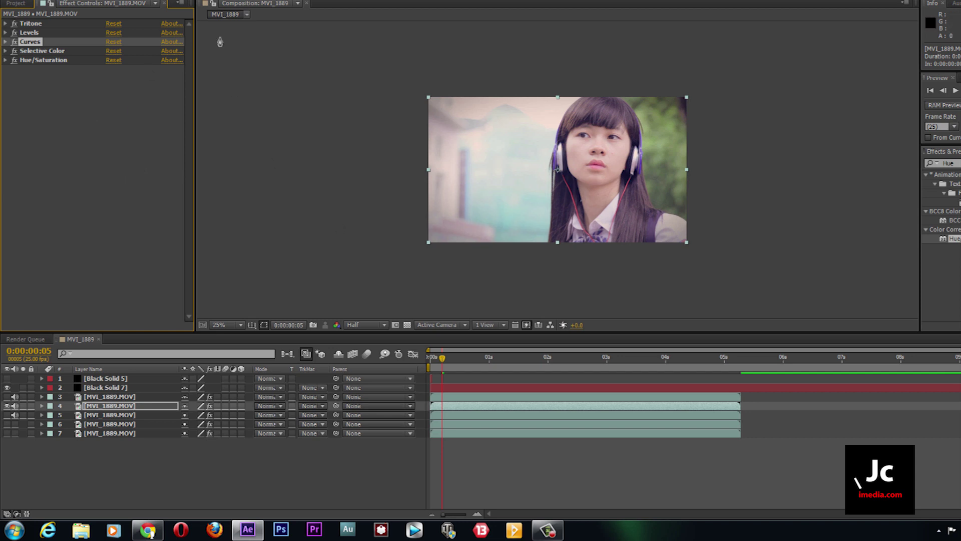
left_click(39, 84)
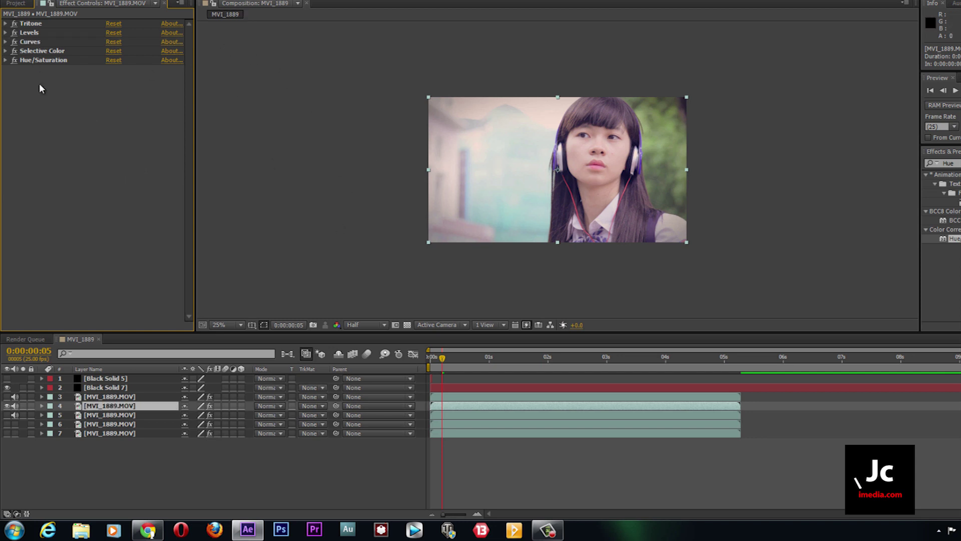
Turn all five grading effects off and back on to compare
key("ctrl+a")
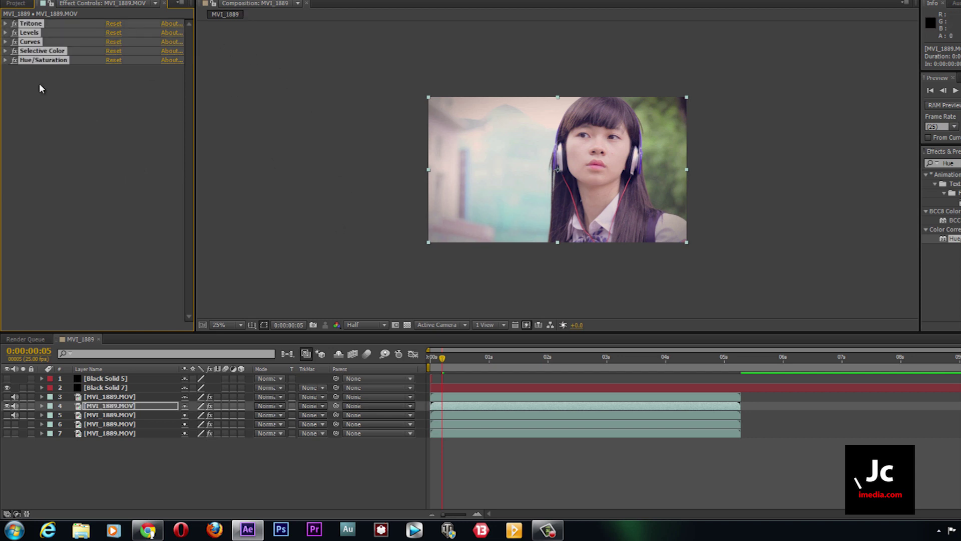
left_click(14, 23)
left_click(14, 23)
left_click(90, 189)
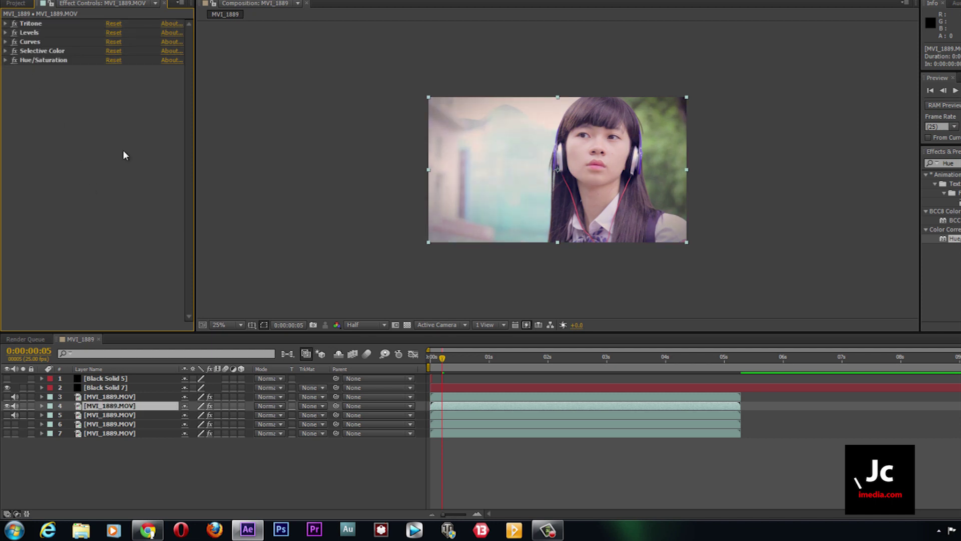
Lift the Curves graph slightly upward to brighten the footage, then return to the start
left_click(5, 42)
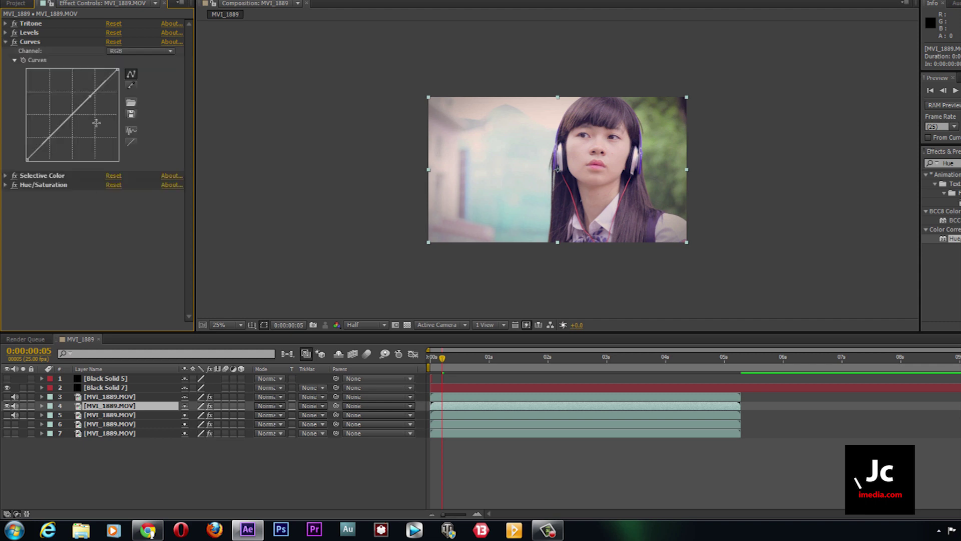
left_click(91, 96)
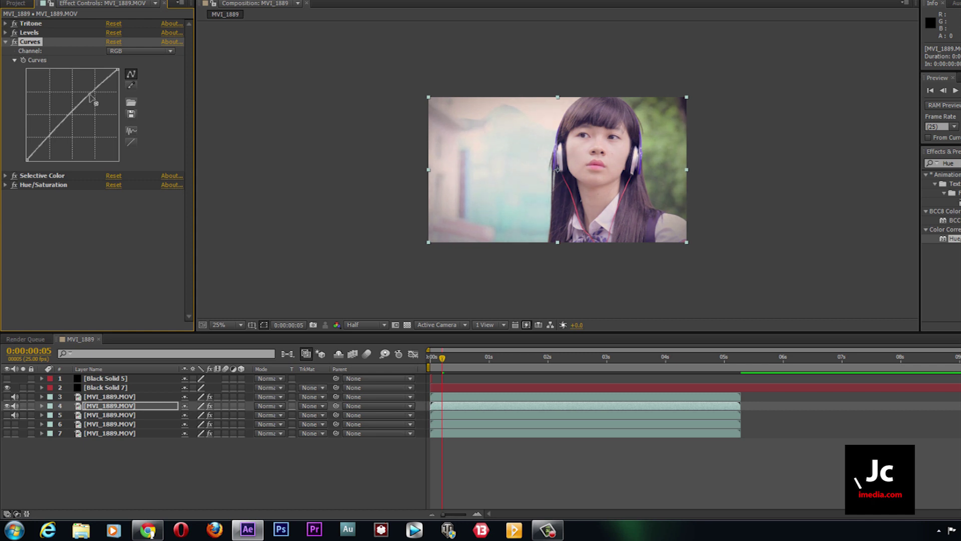
left_click_drag(92, 95, 90, 95)
left_click(5, 42)
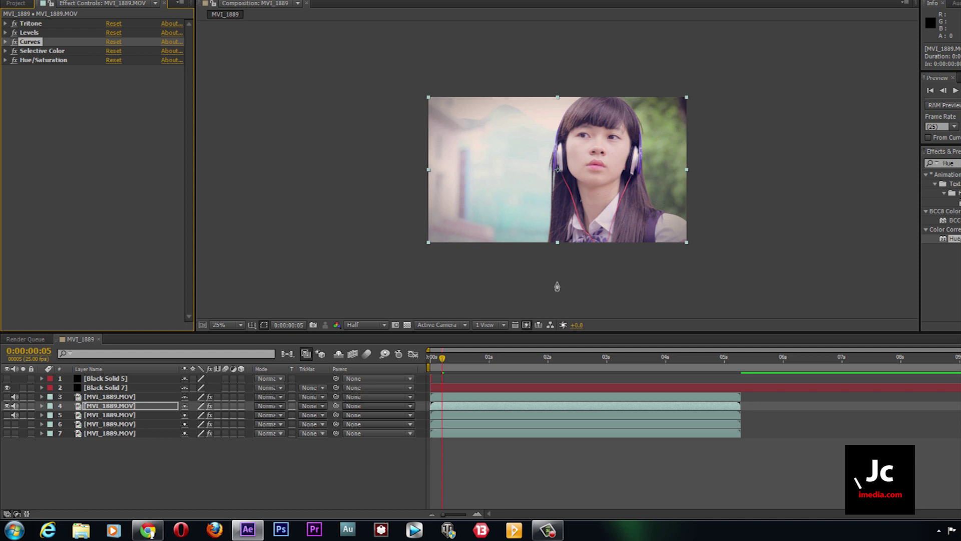
left_click_drag(442, 358, 430, 358)
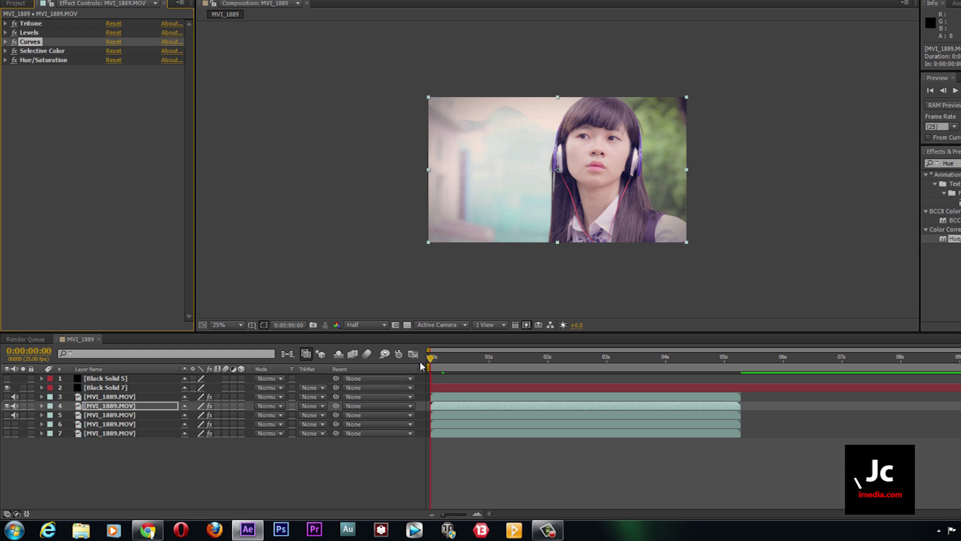
Hide layer 3, scrub through the opening frames, then return to 0:00:00:00
left_click(7, 396)
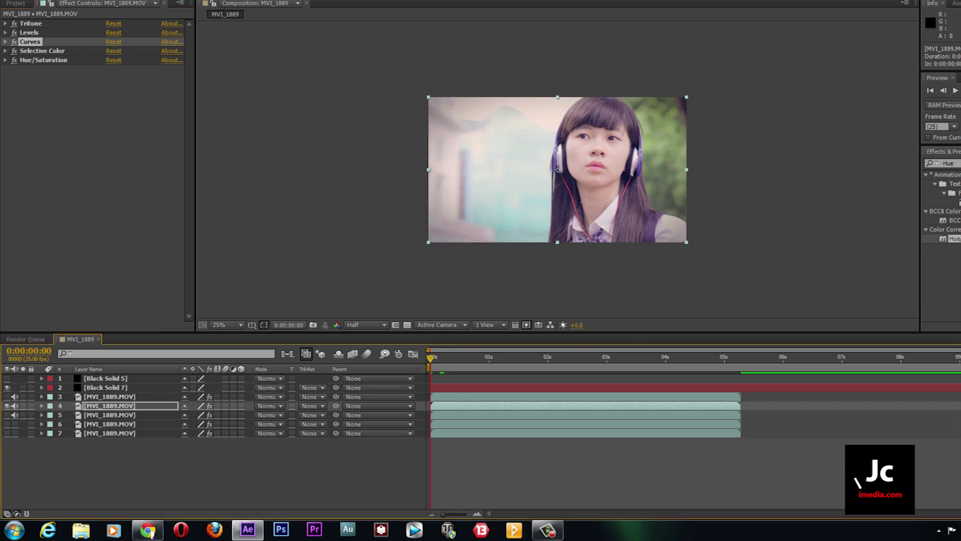
mouse_move(430, 358)
left_mouse_down()
mouse_move(567, 390)
mouse_move(714, 407)
mouse_move(506, 424)
mouse_move(498, 441)
mouse_move(510, 453)
mouse_move(409, 457)
left_mouse_up()
left_click(554, 281)
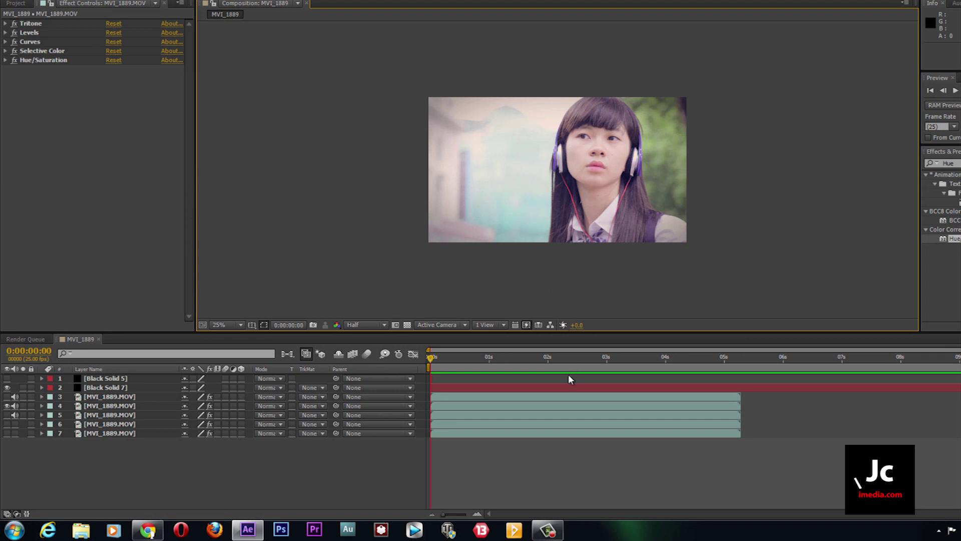
left_click(558, 531)
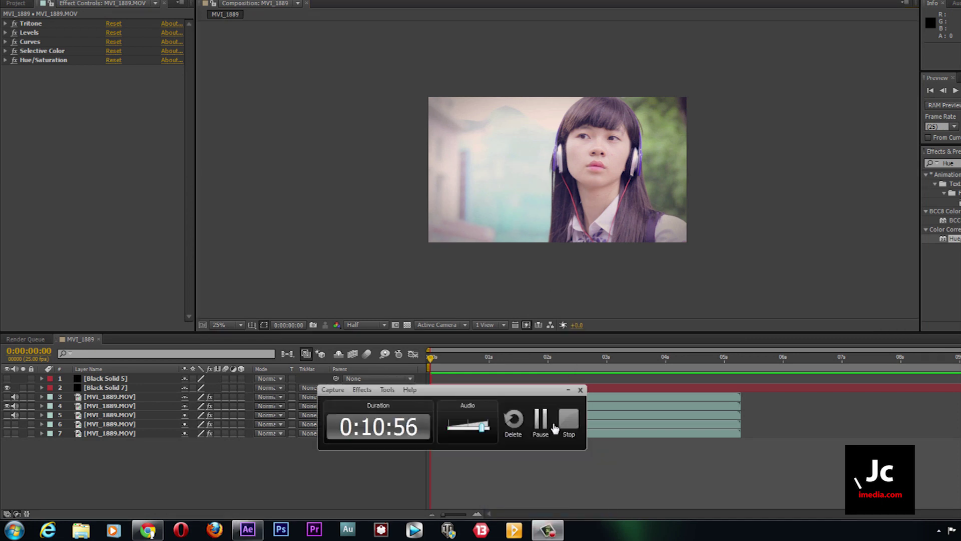